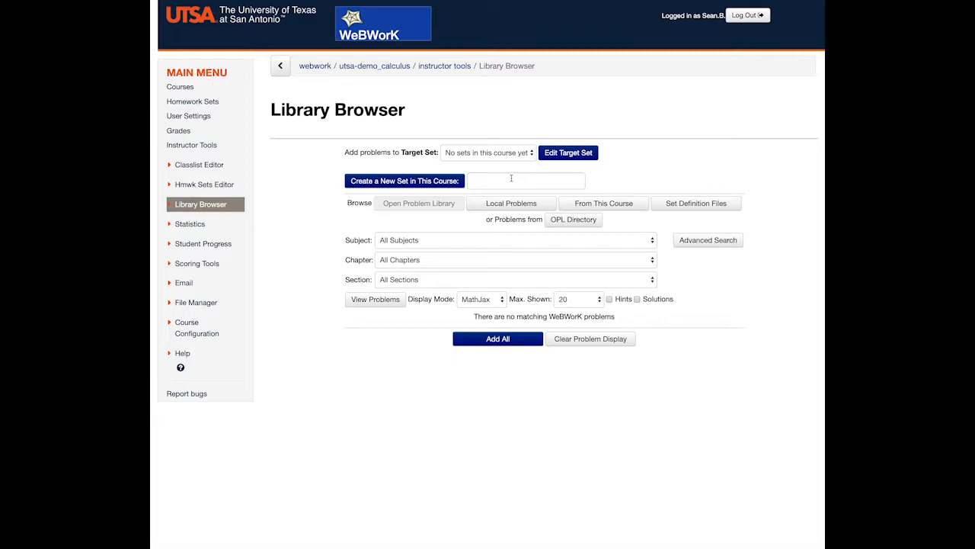
# Create a new set named Sample_Exam in this course
pyautogui.click(511, 177)
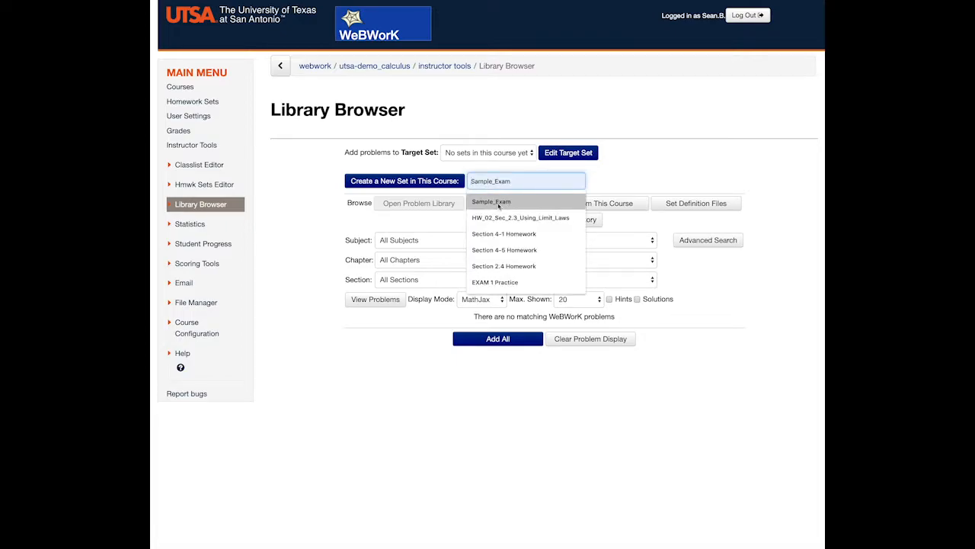
pyautogui.click(499, 203)
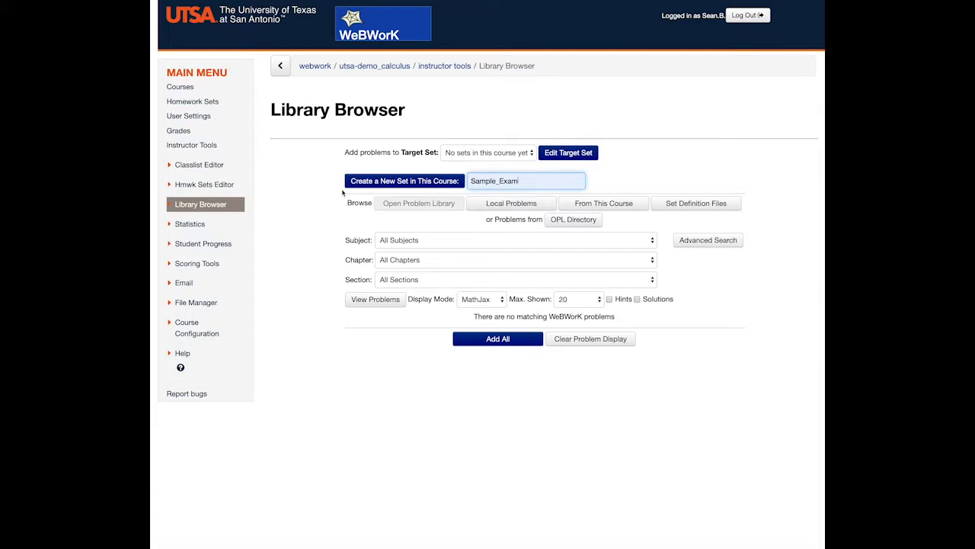
pyautogui.click(404, 182)
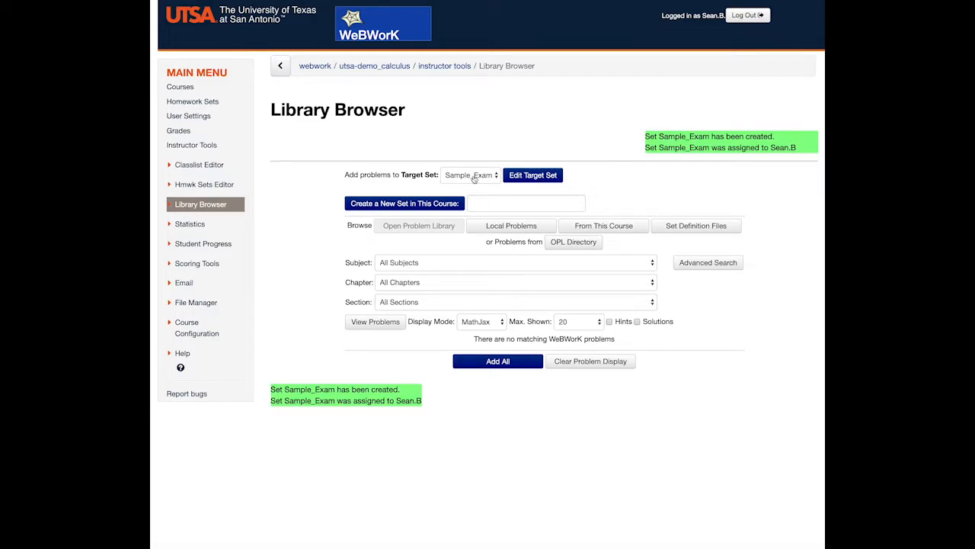
# Add the first problem from the local collection Calculus_Vol_I/Section_4.2/Finding_Differentials to the Sample_Exam set
pyautogui.click(499, 229)
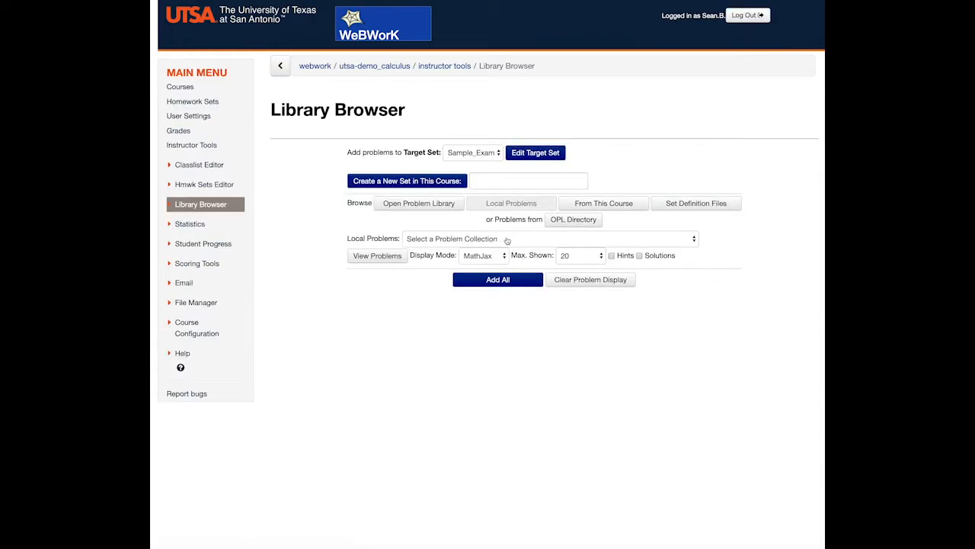
pyautogui.click(509, 239)
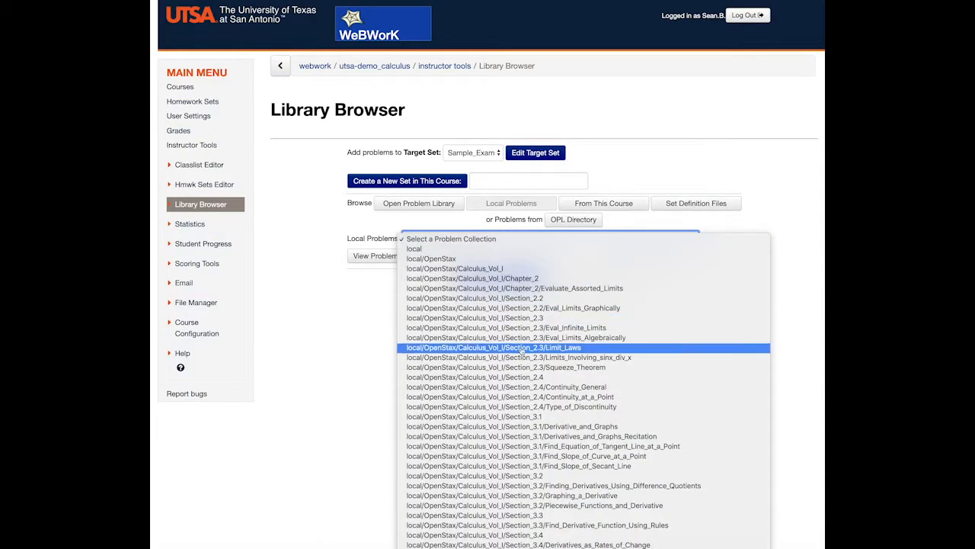
pyautogui.scroll(-10, 520, 347)
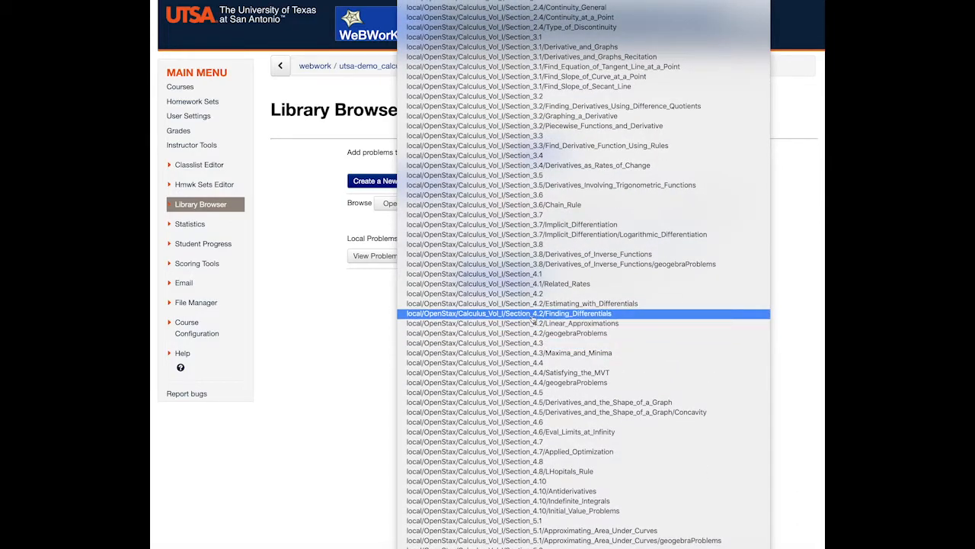
pyautogui.click(531, 315)
pyautogui.click(377, 259)
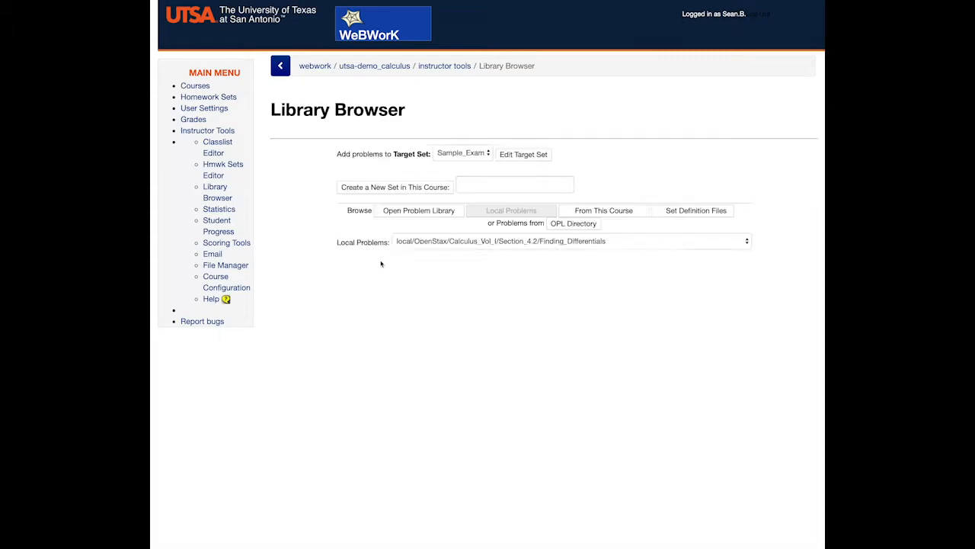
pyautogui.click(360, 300)
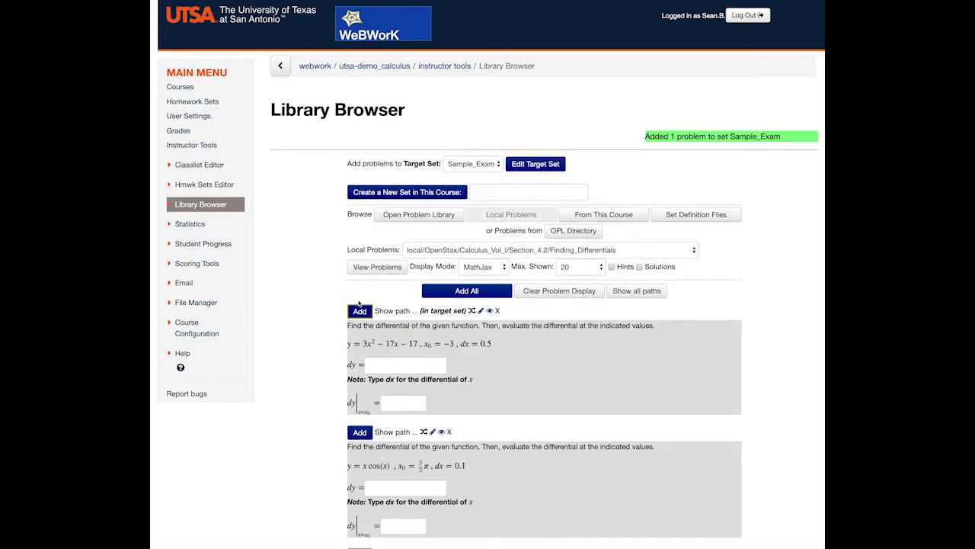
# Add the first problem from the local collection Section_4.2/Linear_Approximations to the Sample_Exam set
pyautogui.click(527, 252)
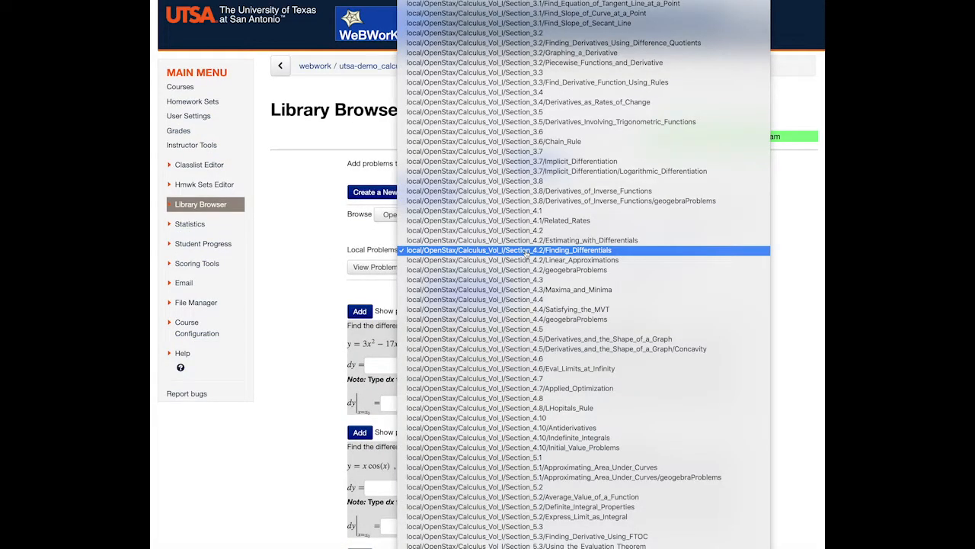
pyautogui.click(528, 262)
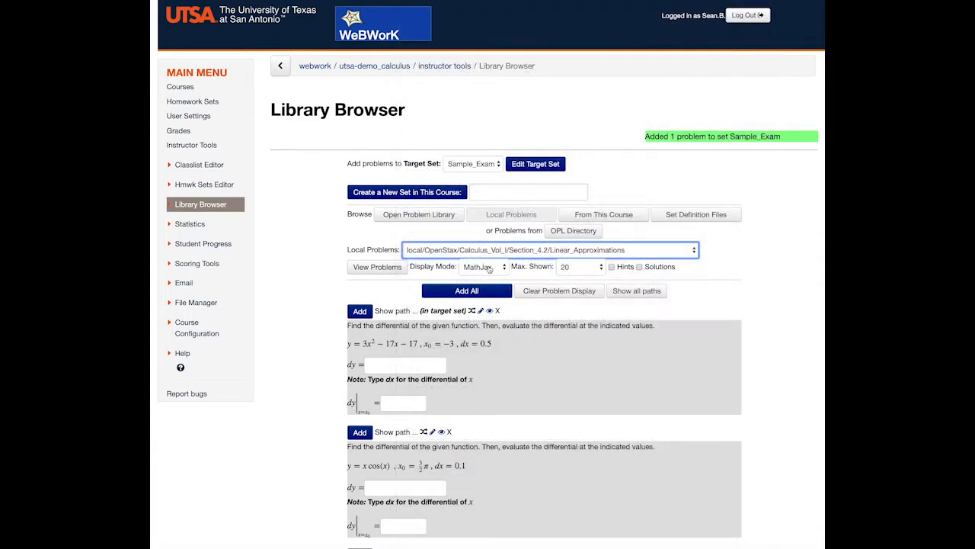
pyautogui.click(381, 270)
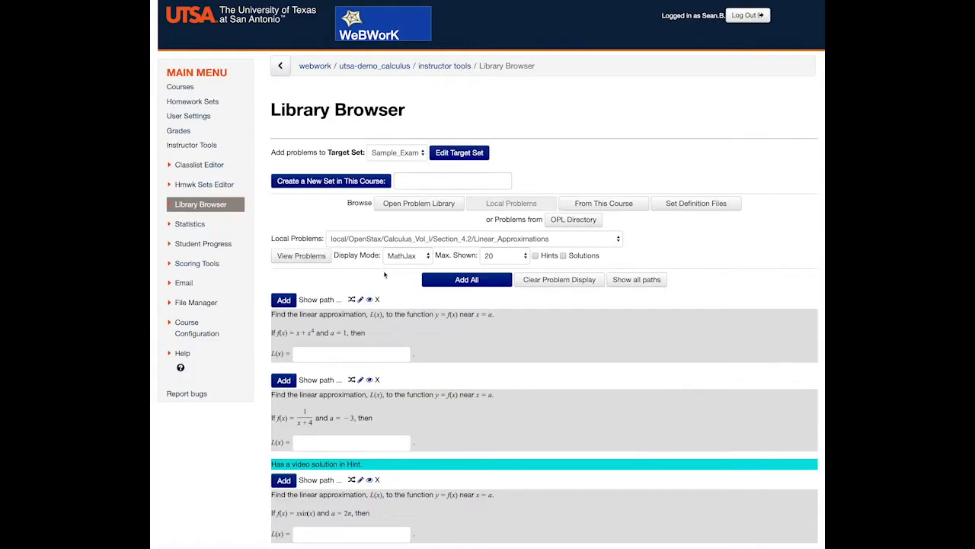
pyautogui.click(283, 301)
# Add the second problem, on absolute extreme values of a graph, from Section_4.3/Maxima_and_Minima to the Sample_Exam set
pyautogui.click(486, 248)
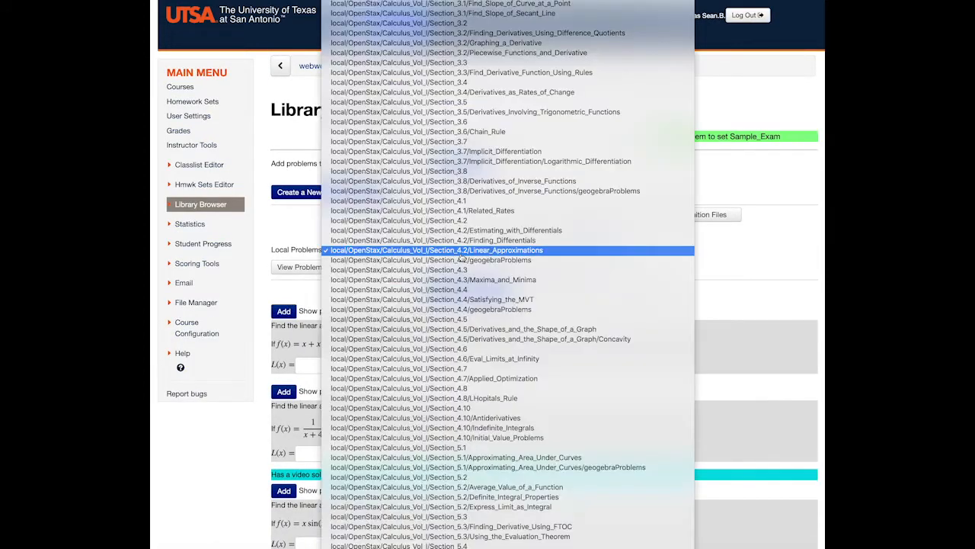
pyautogui.click(488, 280)
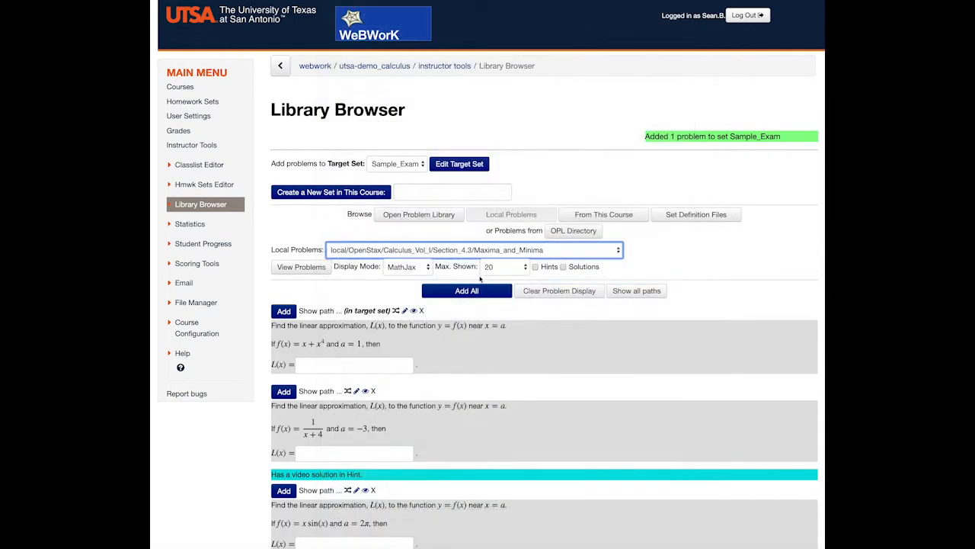
pyautogui.click(304, 267)
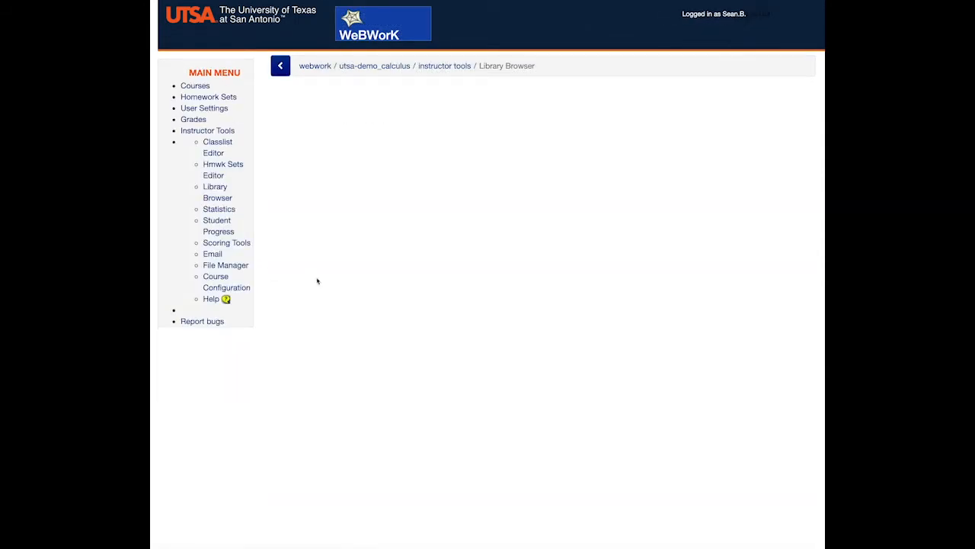
pyautogui.scroll(-5, 333, 285)
pyautogui.click(365, 158)
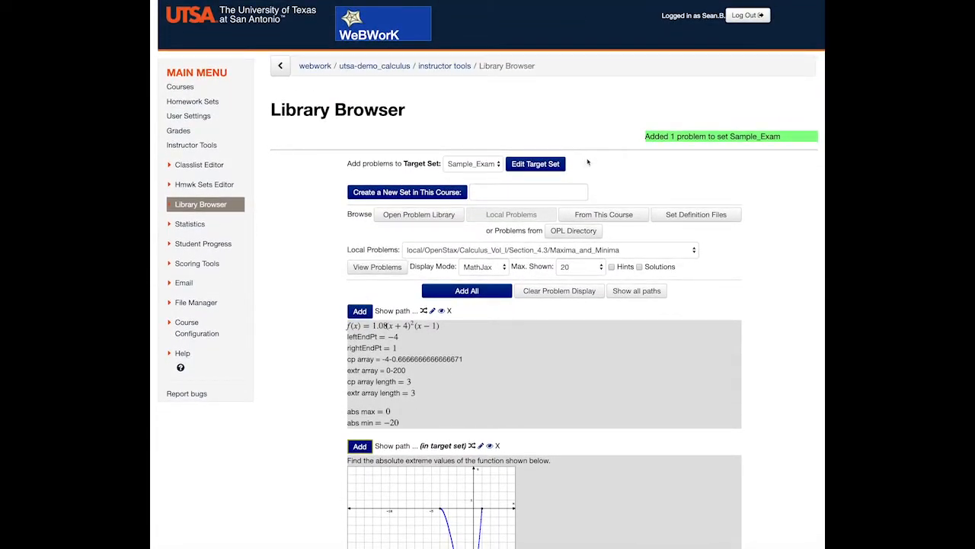
# Open the Sample_Exam set for editing, change its assignment type to gateway/quiz, and save
pyautogui.click(537, 165)
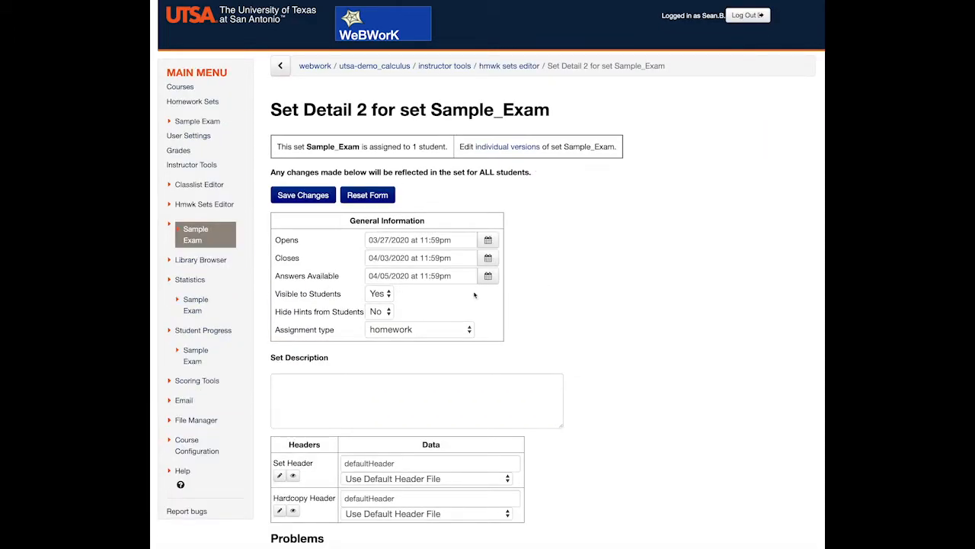
pyautogui.click(442, 334)
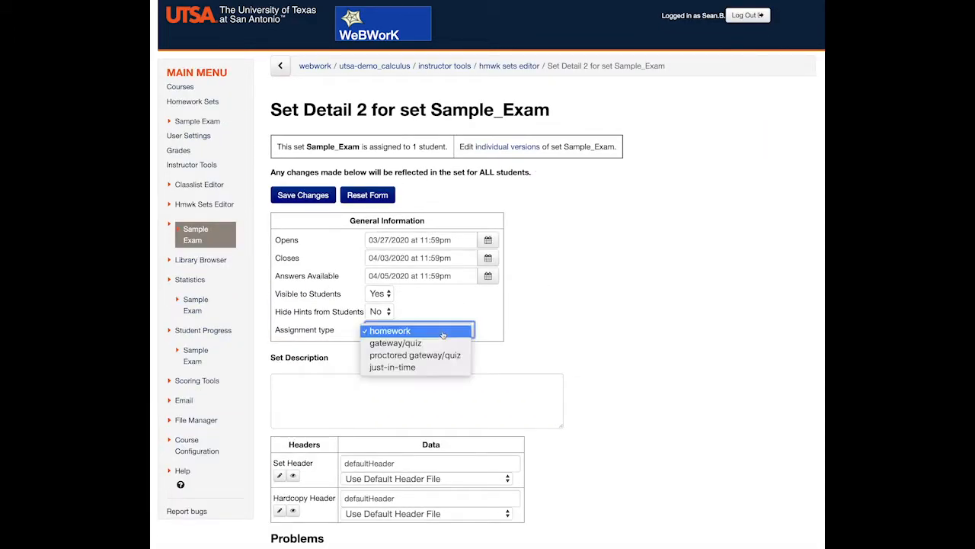
pyautogui.click(424, 343)
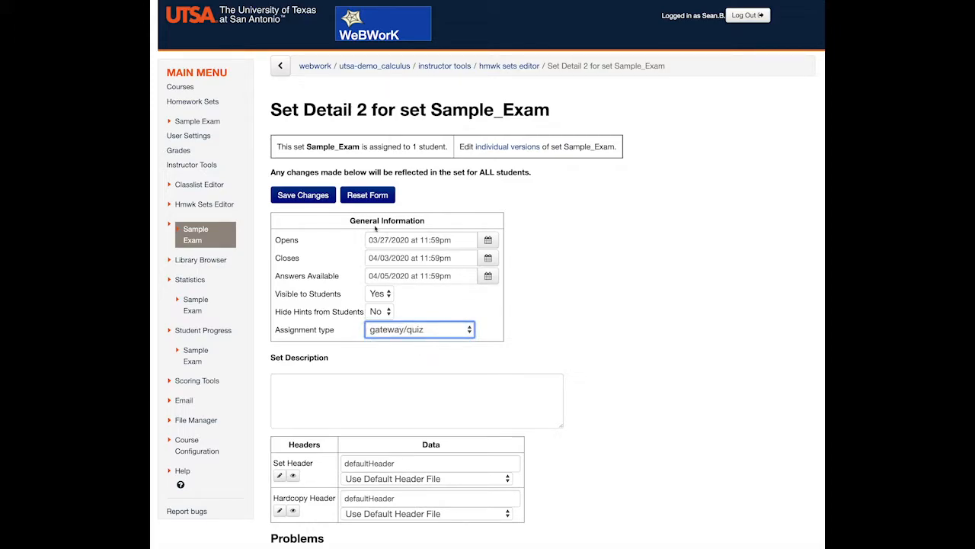
pyautogui.click(315, 197)
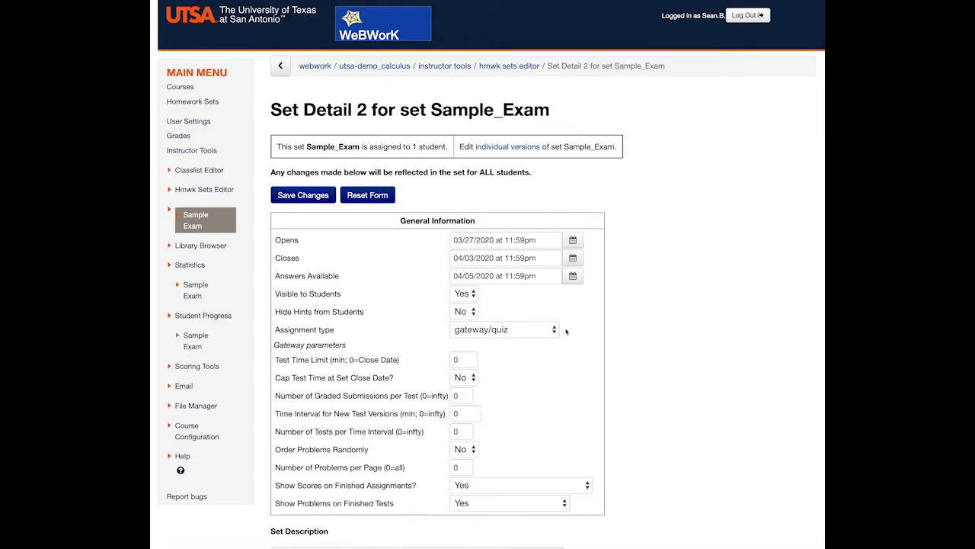
# Hide hints from students and set the exam's opening date to 03/20/2020 at 01:49pm
pyautogui.click(468, 314)
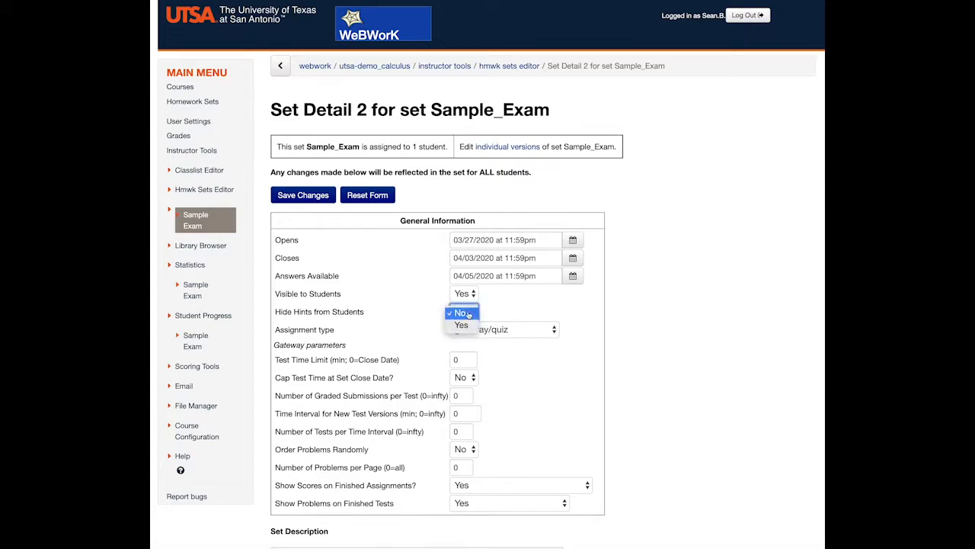
pyautogui.click(463, 324)
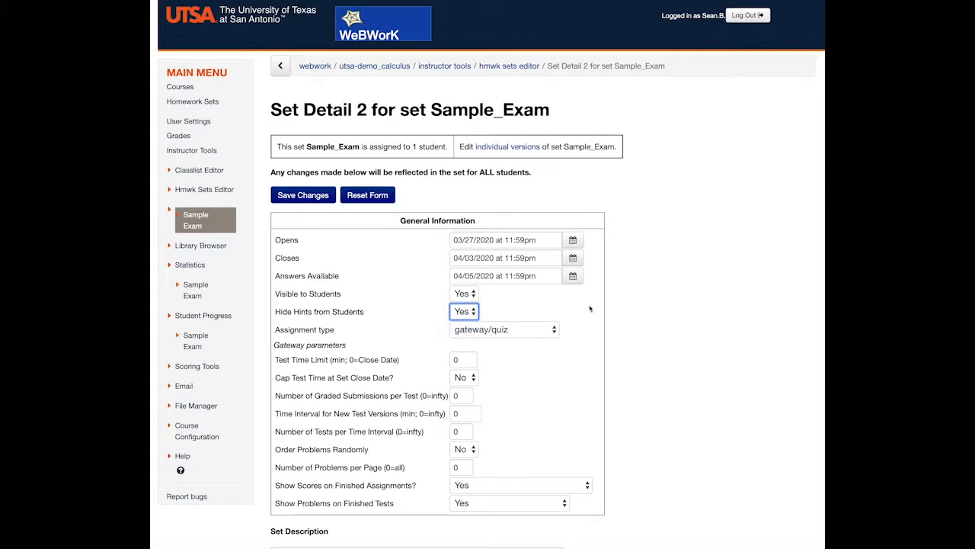
pyautogui.click(572, 241)
pyautogui.click(465, 422)
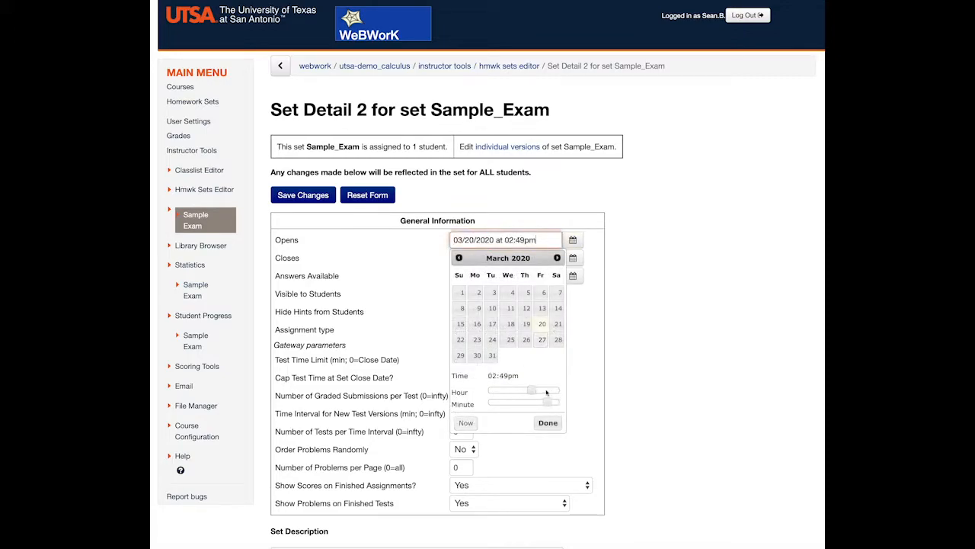
pyautogui.moveTo(532, 390); pyautogui.dragTo(527, 389)
pyautogui.click(547, 422)
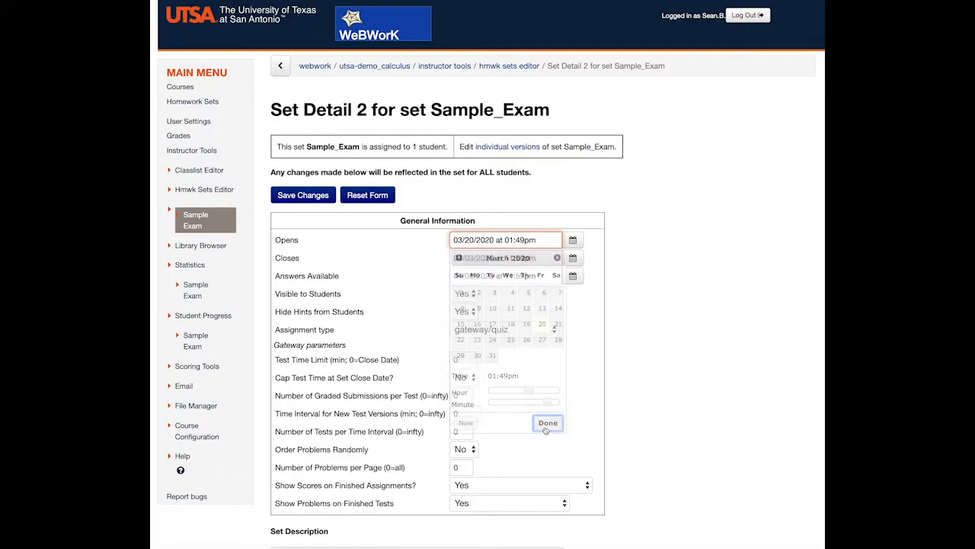
# Set the exam to close on 03/20/2020 at 11:59pm and its answers available date to 03/05/2020 at 11:59pm
pyautogui.click(572, 258)
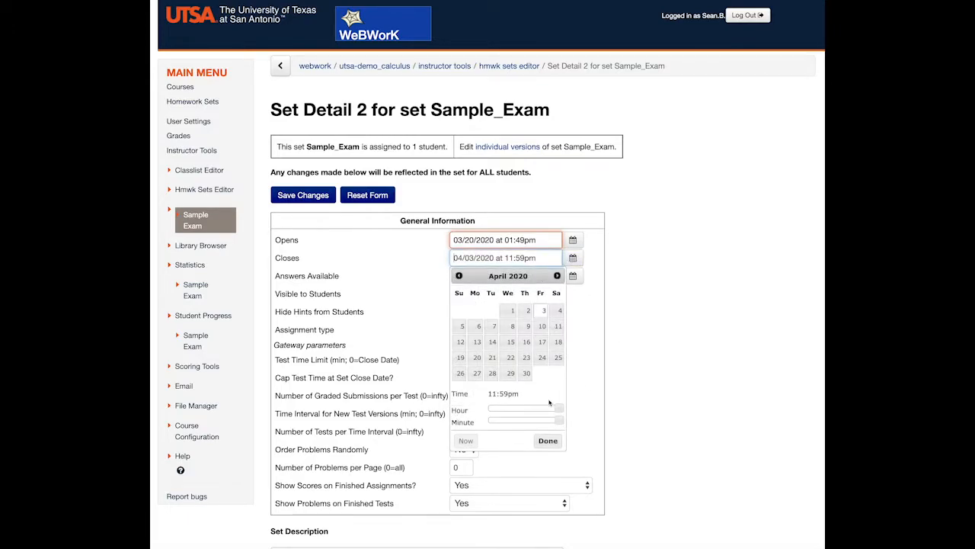
pyautogui.click(458, 275)
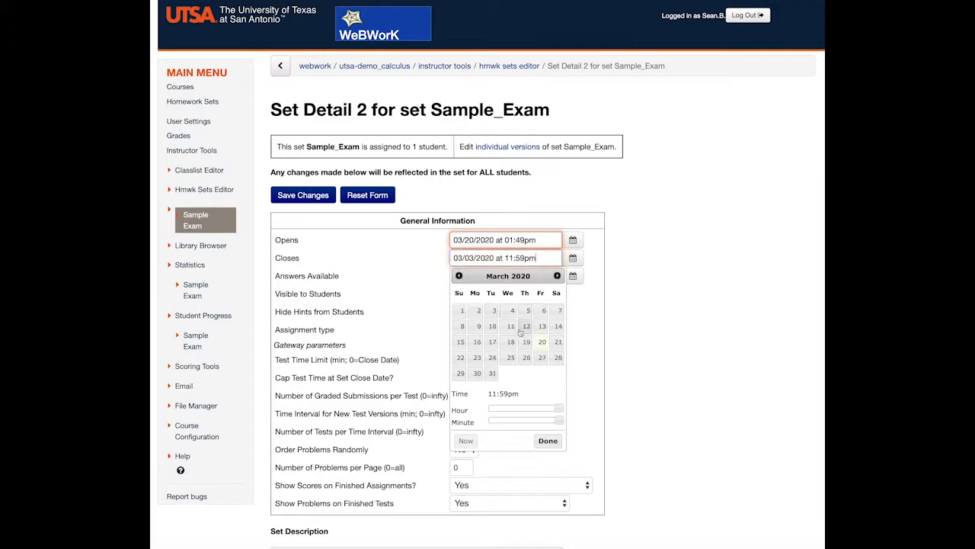
pyautogui.click(540, 342)
pyautogui.click(548, 441)
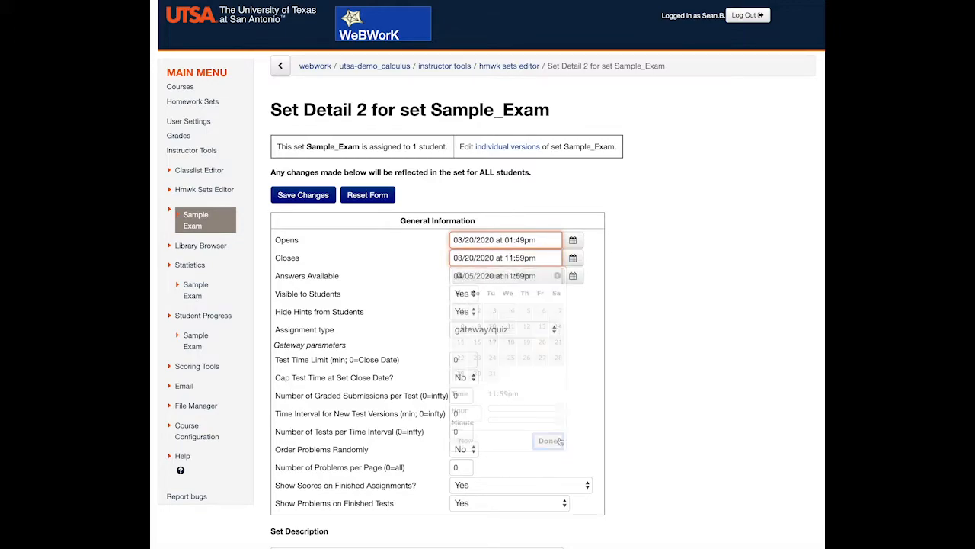
pyautogui.click(577, 279)
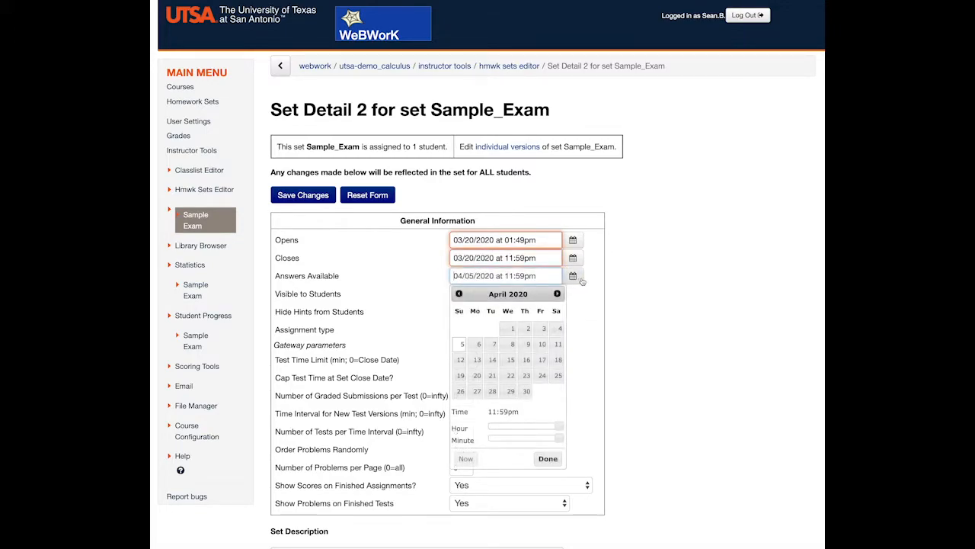
pyautogui.click(458, 294)
pyautogui.click(548, 458)
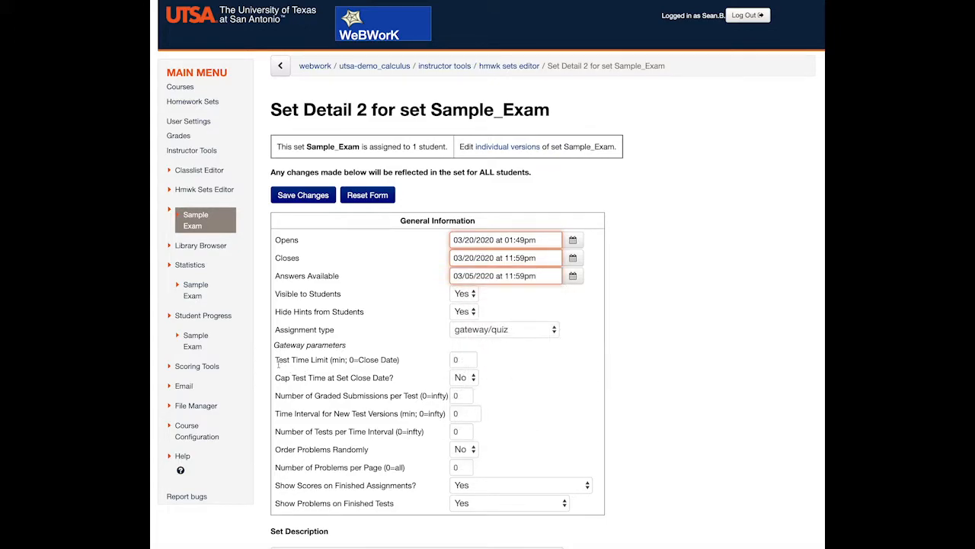
# Set the exam's test time limit to 90 minutes
pyautogui.moveTo(275, 358); pyautogui.dragTo(346, 359)
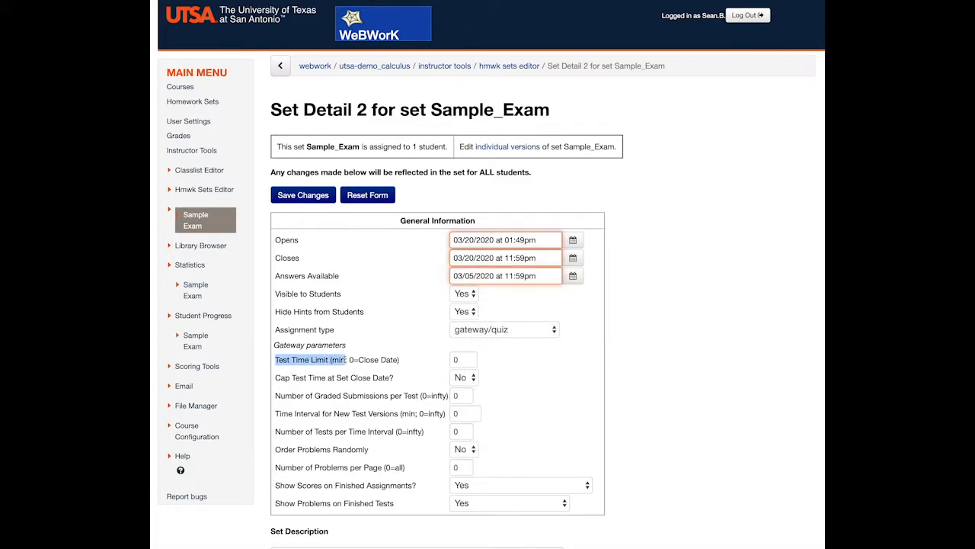
pyautogui.doubleClick(461, 359)
pyautogui.write('90')
pyautogui.click(582, 383)
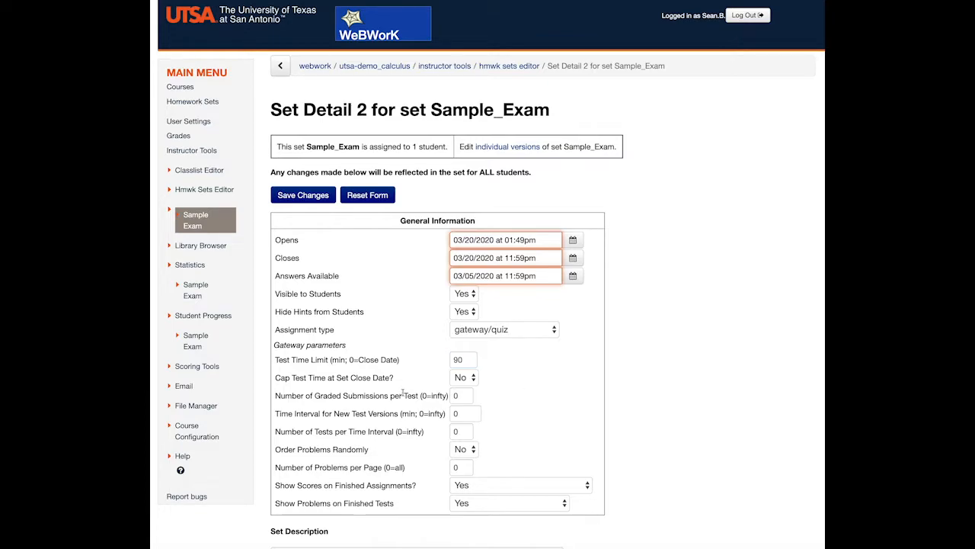
# Allow 2 graded submissions per test and 1 test per time interval, and try to save the set
pyautogui.doubleClick(457, 395)
pyautogui.click(536, 401)
pyautogui.scroll(-1, 543, 400)
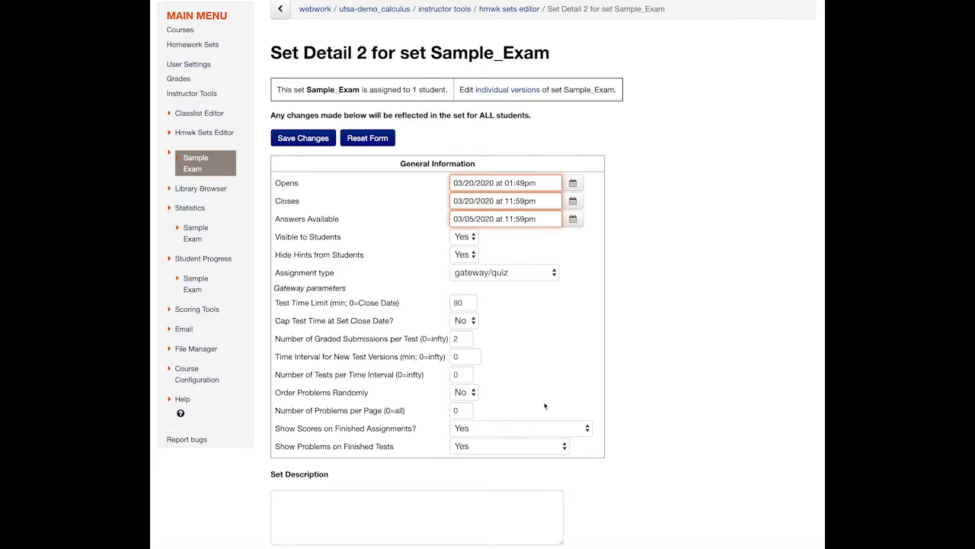
pyautogui.doubleClick(461, 374)
pyautogui.write('1')
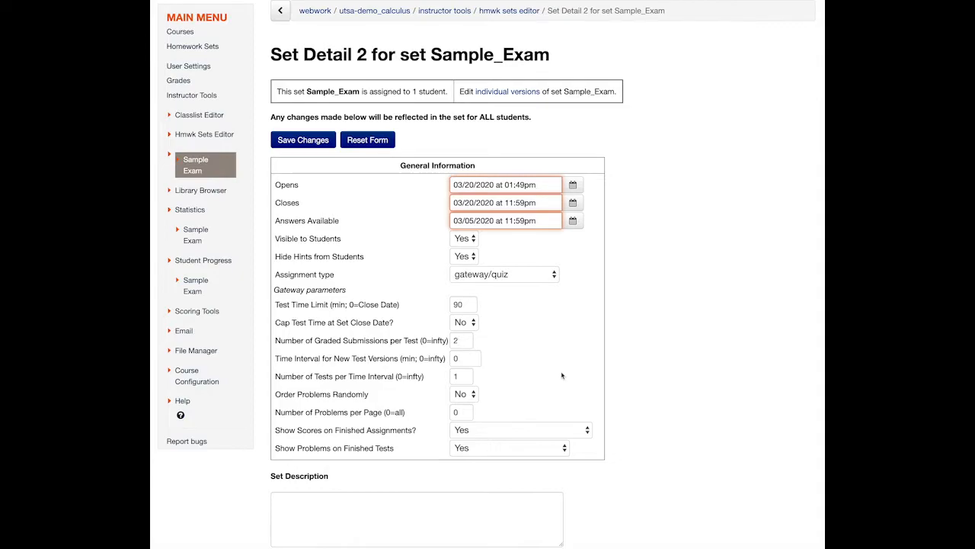
pyautogui.click(304, 140)
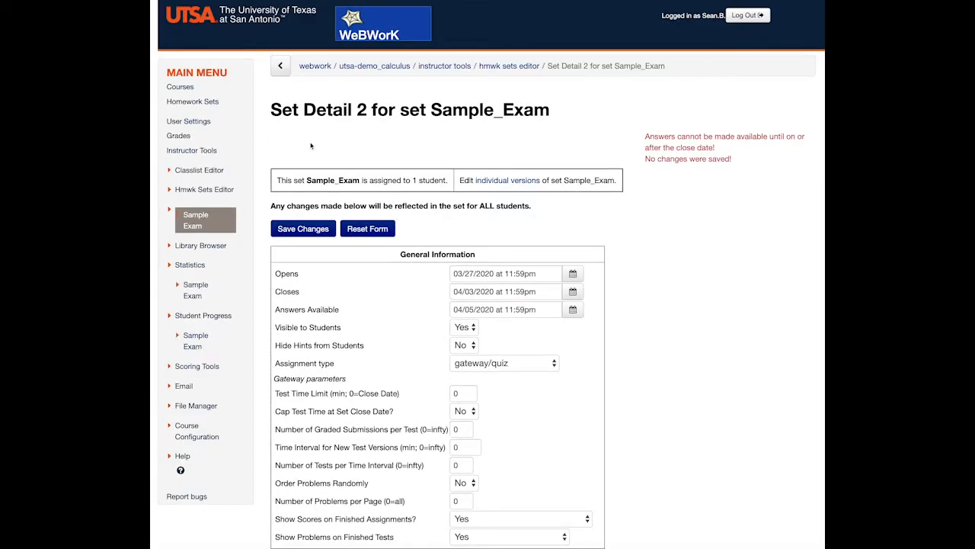
# Check the exam's status in the homework sets list, and reopen Sample_Exam for editing as the library's target set
pyautogui.click(192, 103)
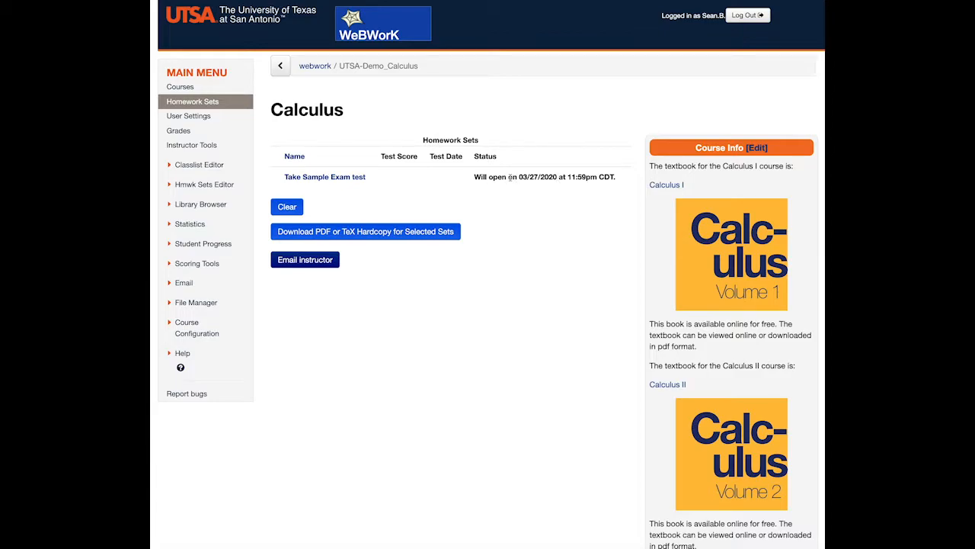
pyautogui.click(204, 207)
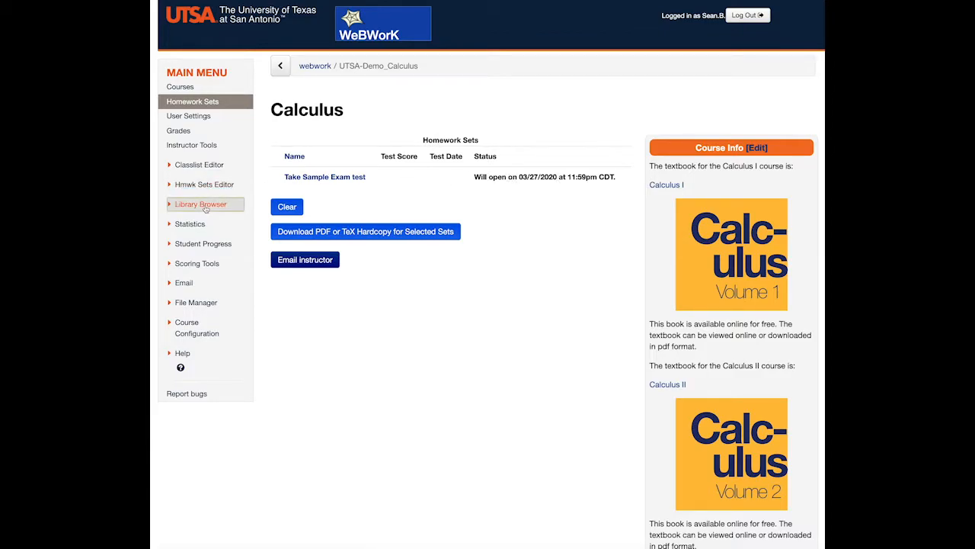
pyautogui.click(493, 152)
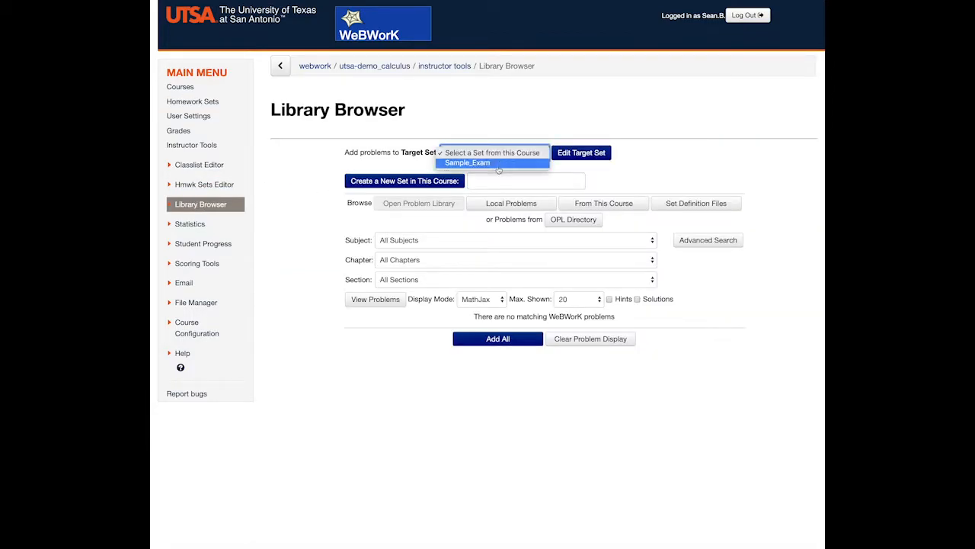
pyautogui.click(498, 164)
pyautogui.click(582, 156)
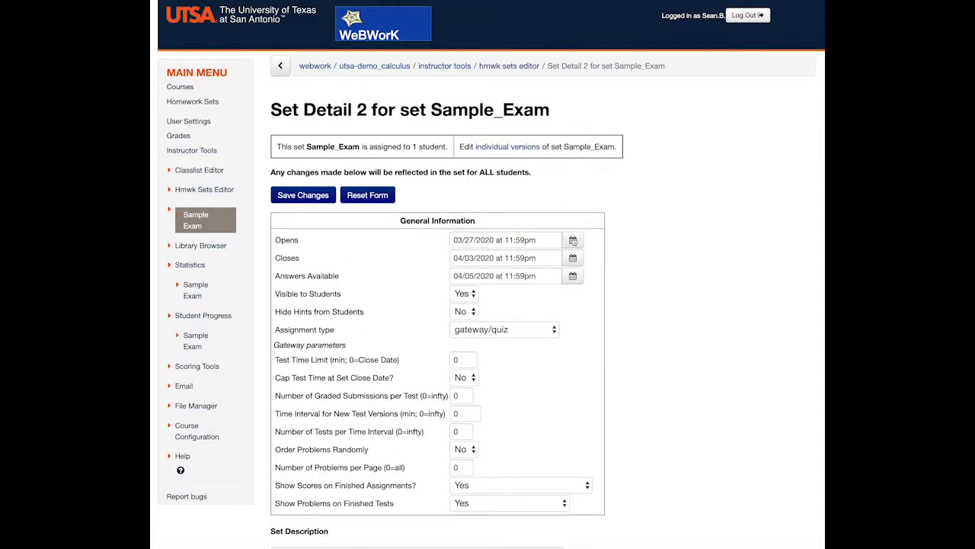
# Set the exam's opening date to 03/20/2020 at 12:50pm
pyautogui.click(573, 240)
pyautogui.click(467, 422)
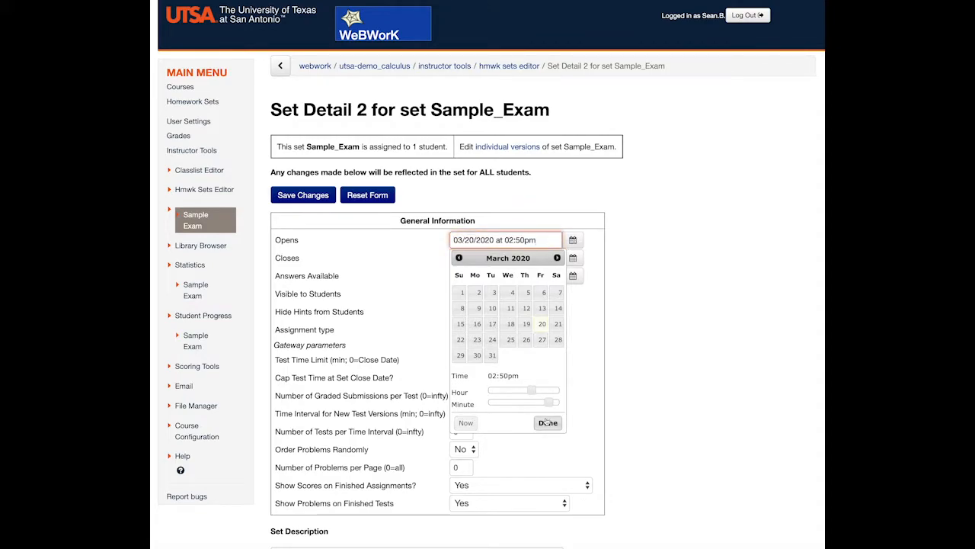
pyautogui.moveTo(532, 392); pyautogui.dragTo(525, 391)
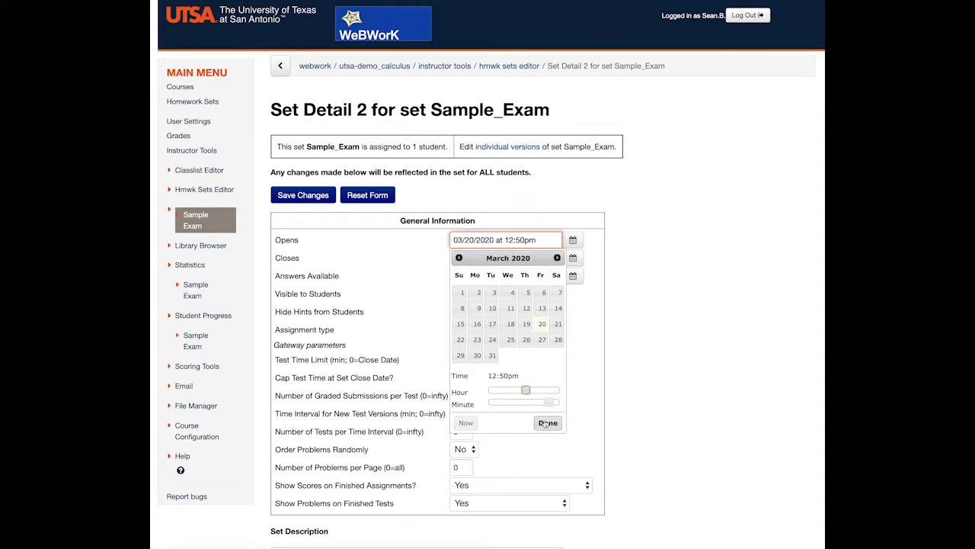
pyautogui.click(547, 423)
# Set both the exam's closing date and its answers available date to 03/20/2020 at 11:59pm
pyautogui.click(573, 257)
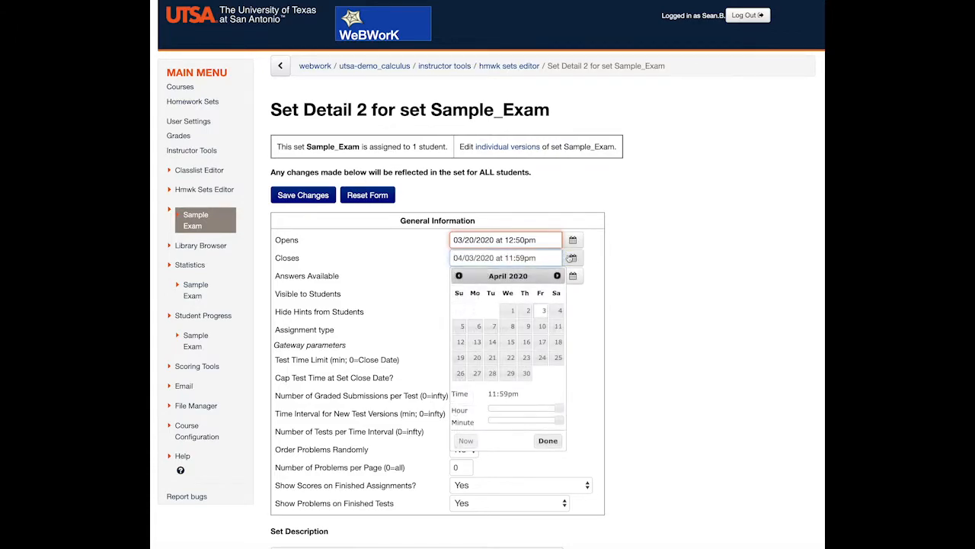
pyautogui.click(458, 276)
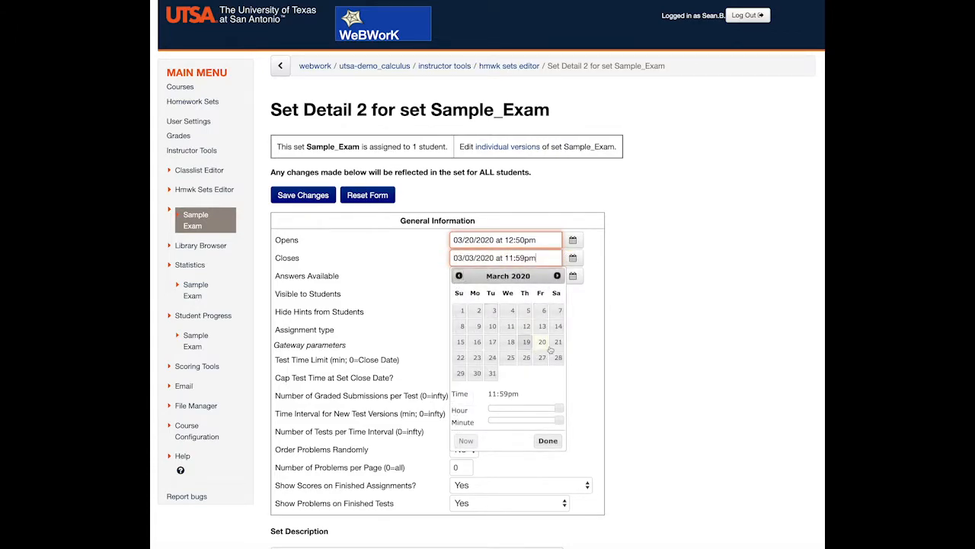
pyautogui.click(548, 440)
pyautogui.click(573, 276)
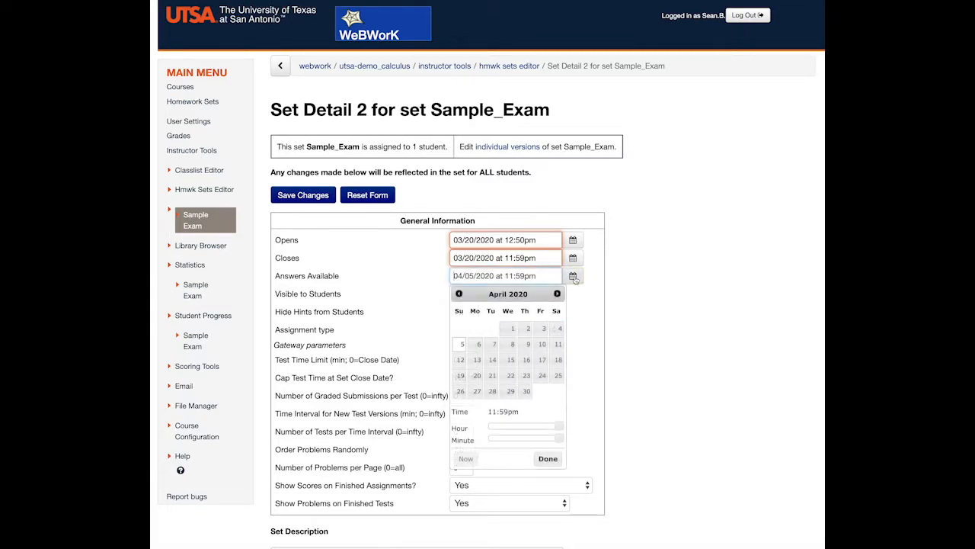
pyautogui.click(459, 293)
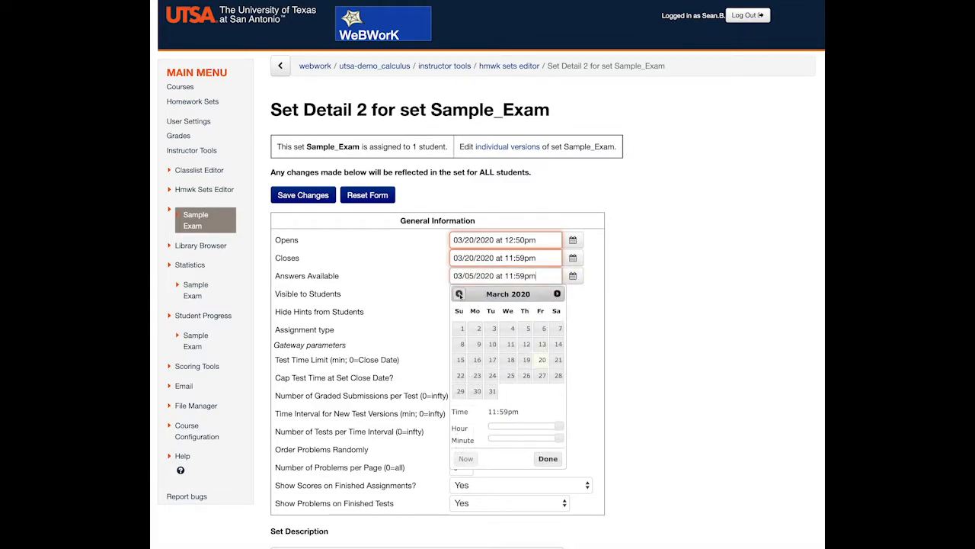
pyautogui.click(541, 360)
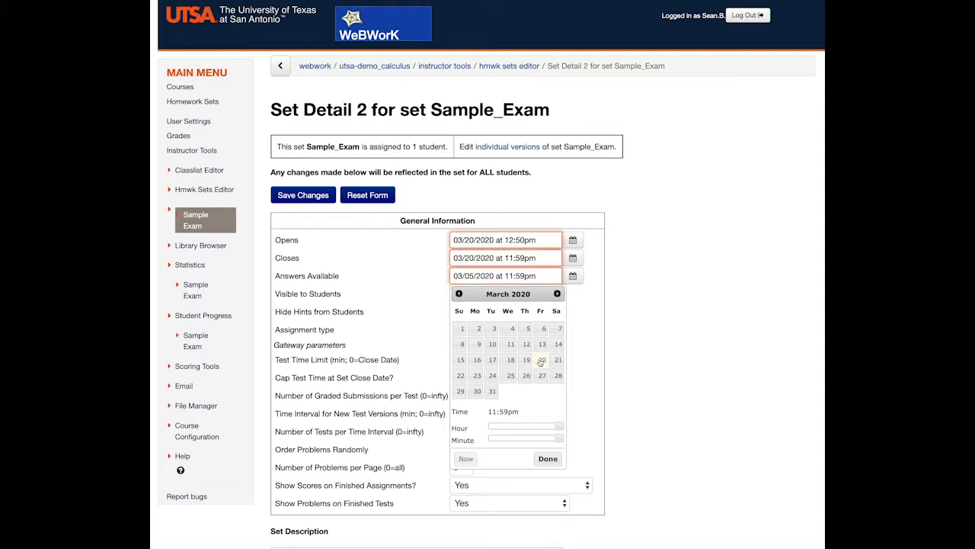
pyautogui.click(547, 458)
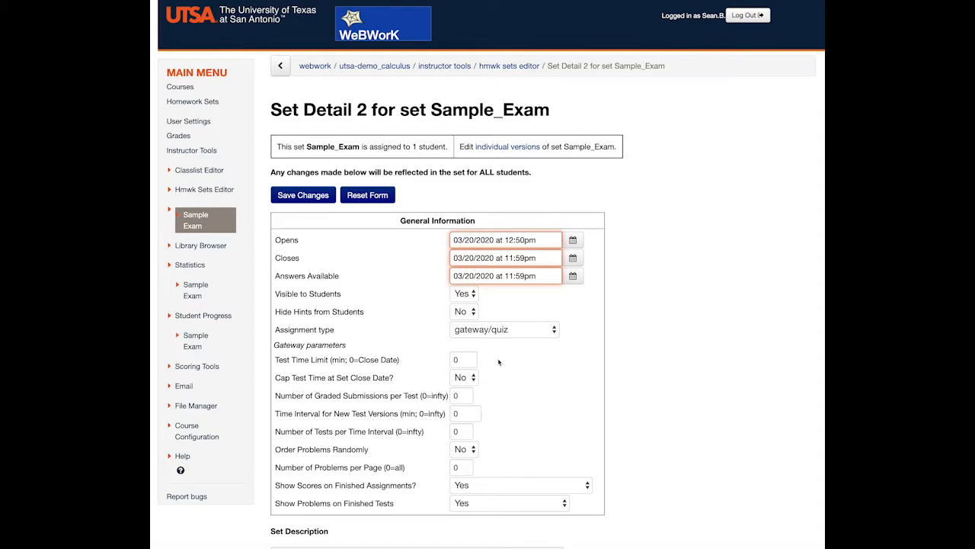
# Set a 90-minute test time limit, 2 graded submissions per test and 1 test per time interval, and save the set
pyautogui.doubleClick(460, 359)
pyautogui.write('90')
pyautogui.moveTo(464, 394); pyautogui.dragTo(410, 397)
pyautogui.write('2')
pyautogui.moveTo(472, 431); pyautogui.dragTo(456, 431)
pyautogui.write('1')
pyautogui.click(309, 197)
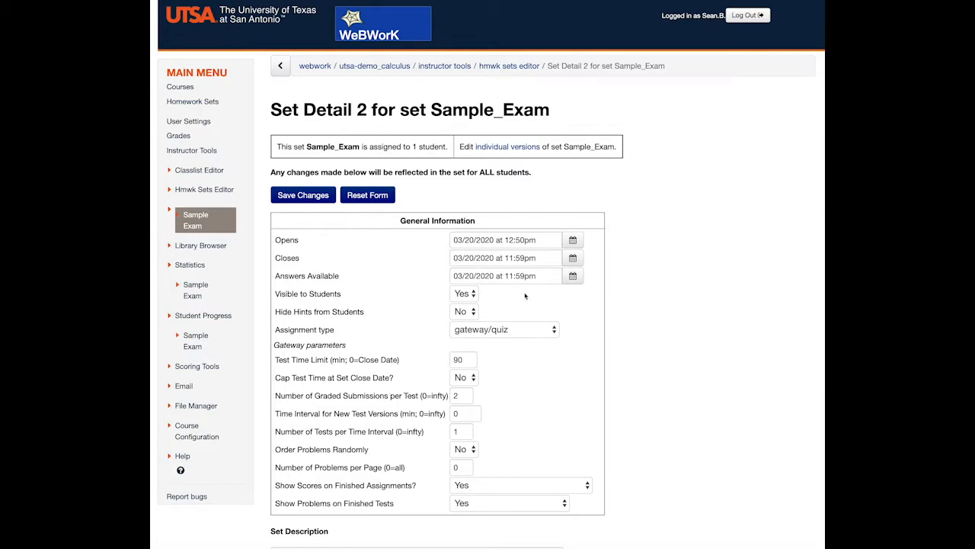
# Assign Sample_Exam to the test student account as well and save the user assignments
pyautogui.click(195, 103)
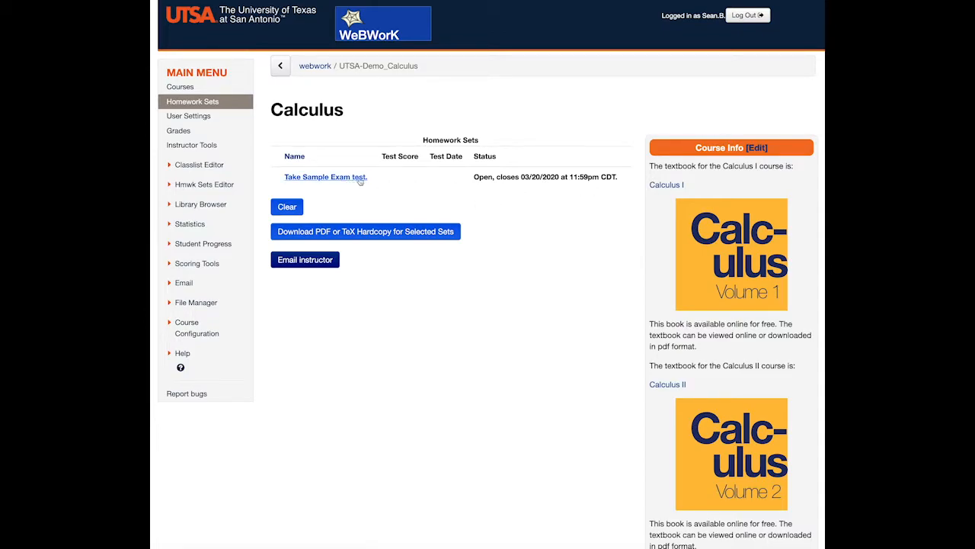
pyautogui.click(203, 185)
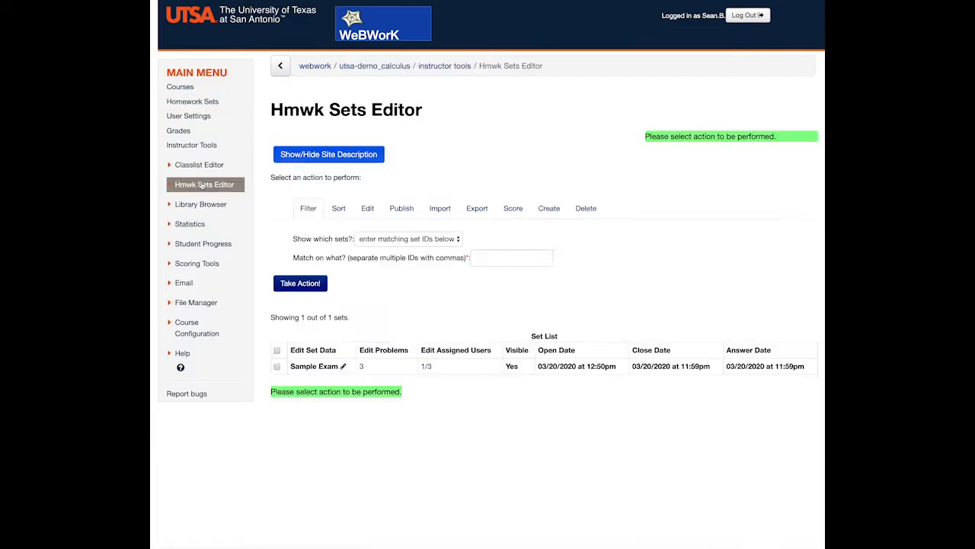
pyautogui.click(426, 367)
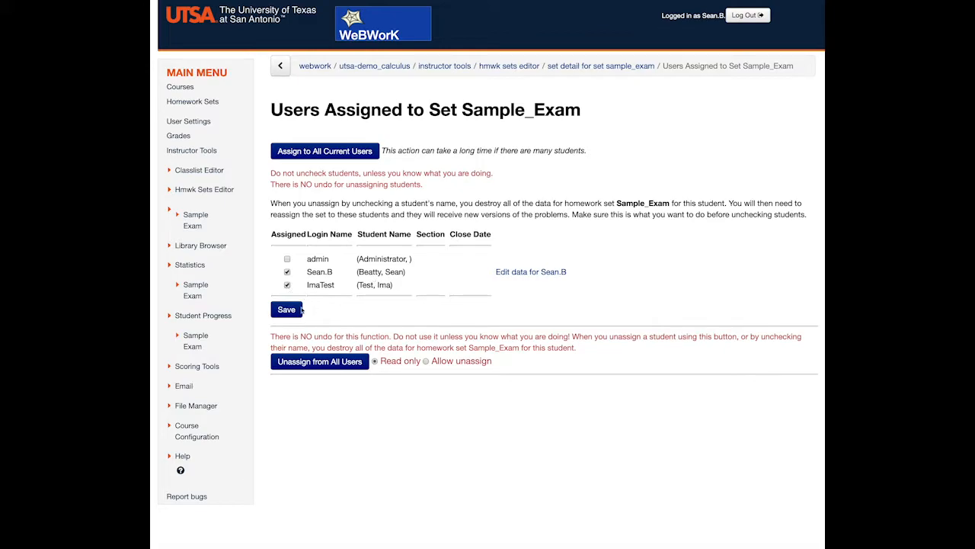
pyautogui.click(292, 312)
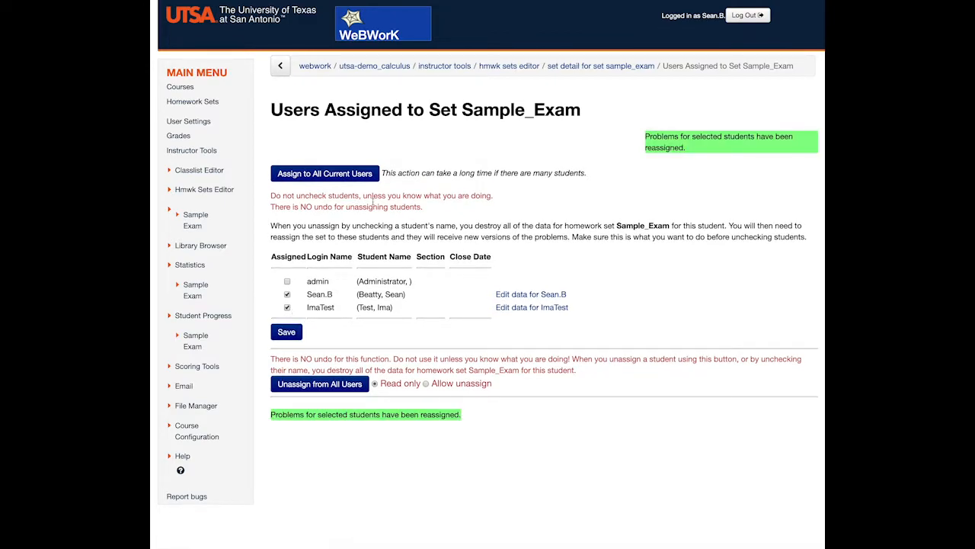
# Log out of the instructor account and open the login page of the UTSA-Demo_Calculus course
pyautogui.click(214, 103)
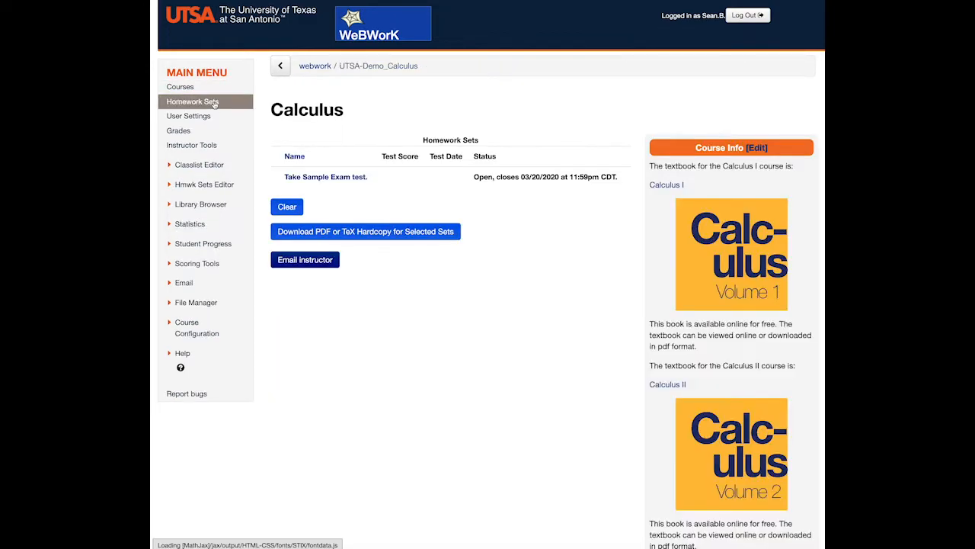
pyautogui.click(754, 16)
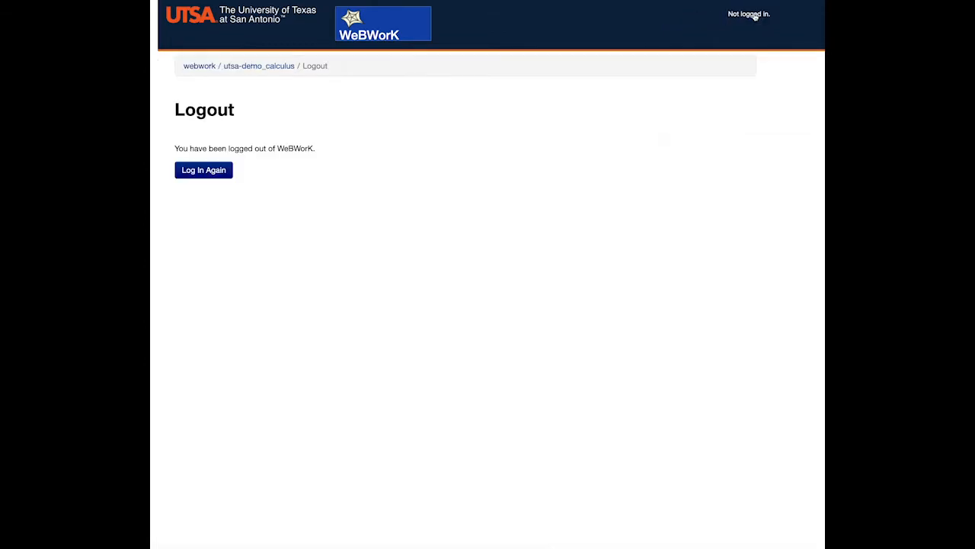
pyautogui.click(199, 65)
pyautogui.scroll(-15, 330, 220)
pyautogui.scroll(-5, 330, 221)
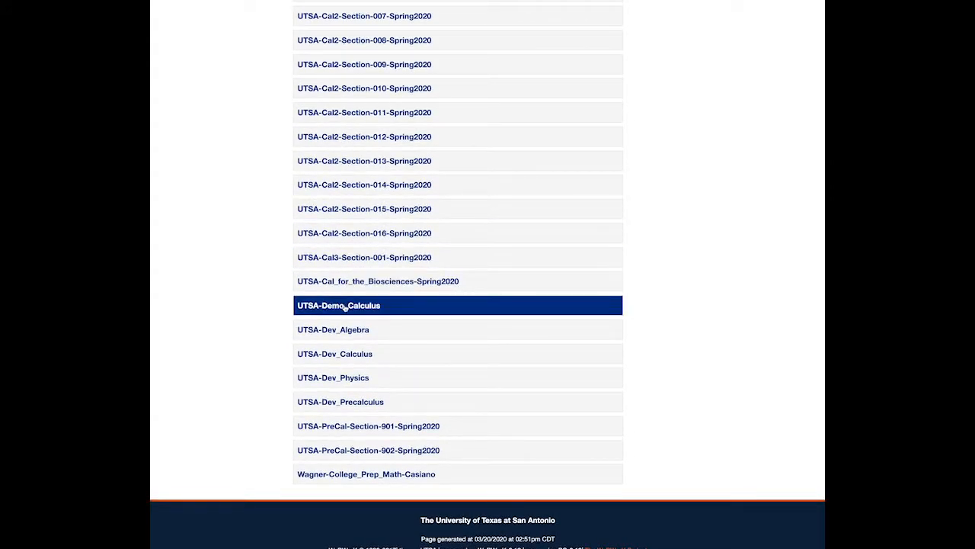
pyautogui.click(345, 304)
# Log in to the course as the test student with the account's username and password
pyautogui.click(253, 219)
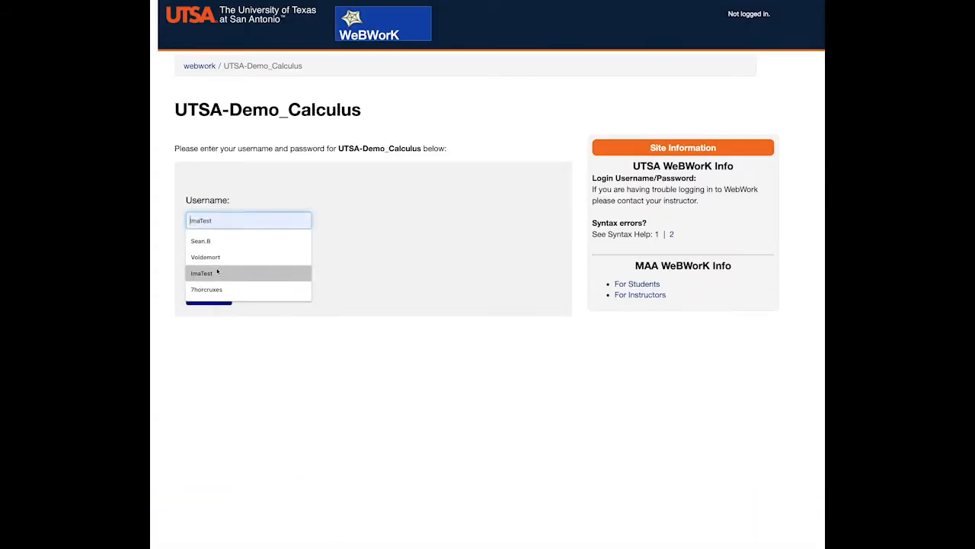
pyautogui.click(218, 272)
pyautogui.click(223, 262)
pyautogui.write('ImaTest')
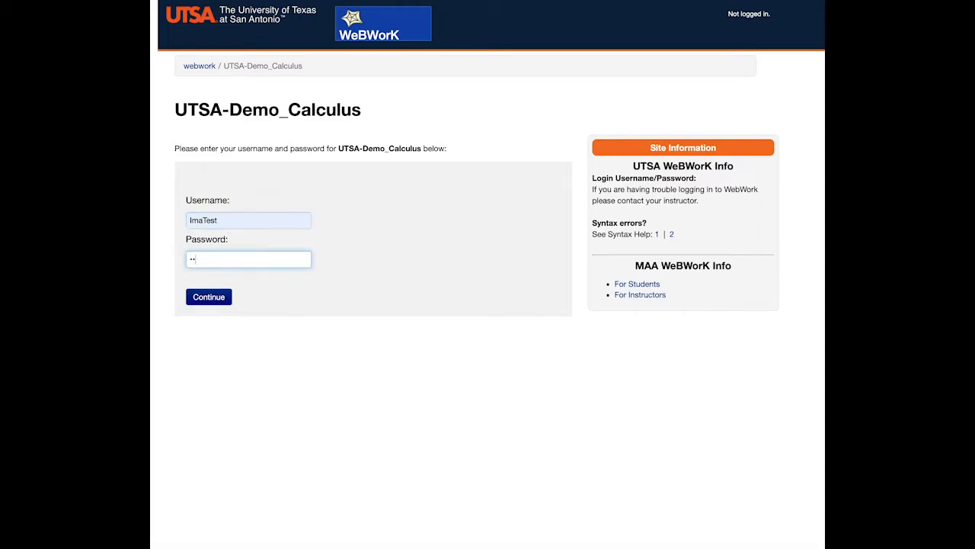
pyautogui.press('Return')
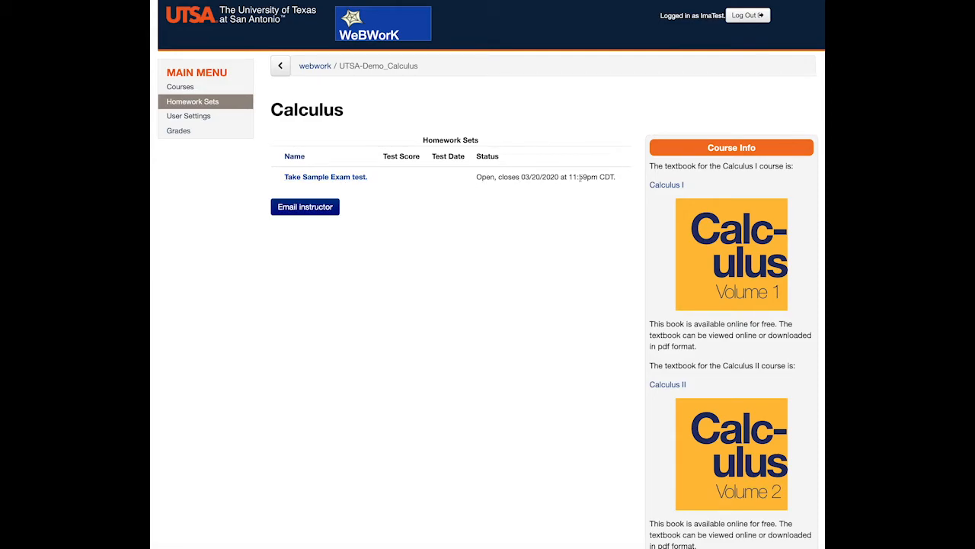
# Start the Sample Exam test and answer Problem 3 with absolute minimum -13.2 and absolute maximum -1.6
pyautogui.click(348, 177)
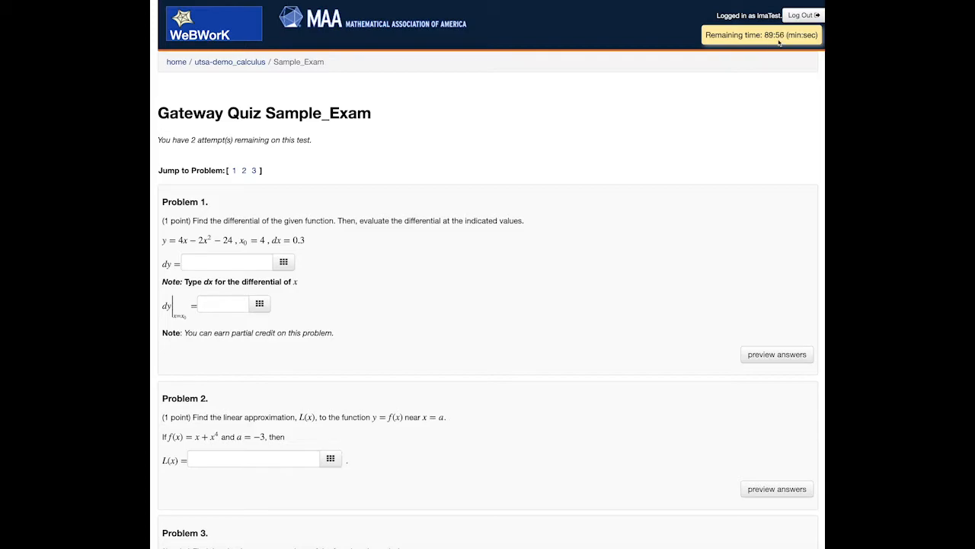
pyautogui.scroll(-1, 327, 259)
pyautogui.scroll(-5, 326, 258)
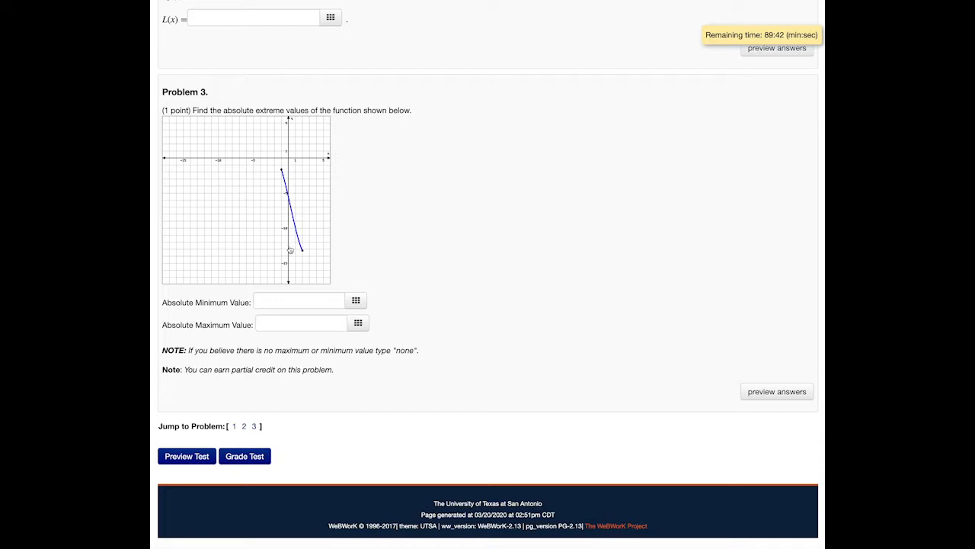
pyautogui.click(275, 296)
pyautogui.write('-13.2')
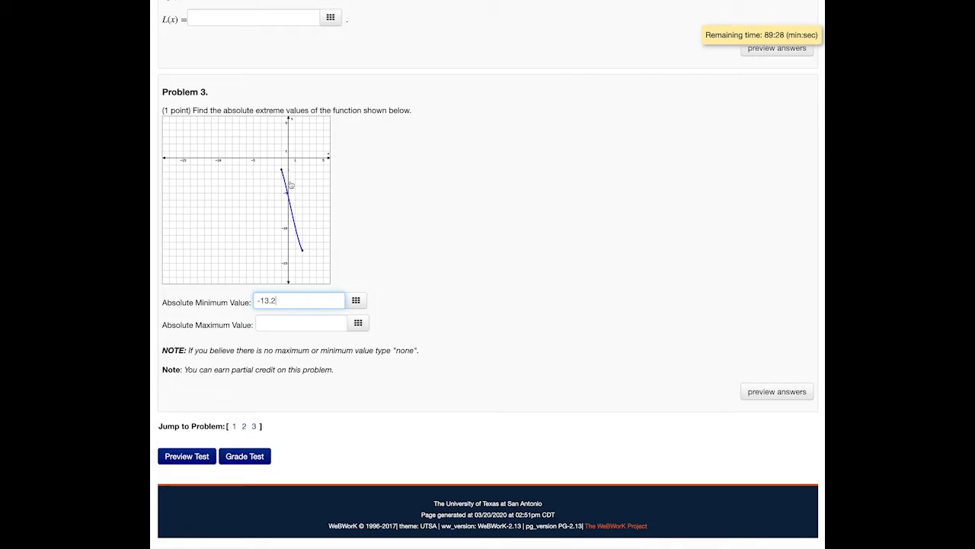
pyautogui.click(276, 323)
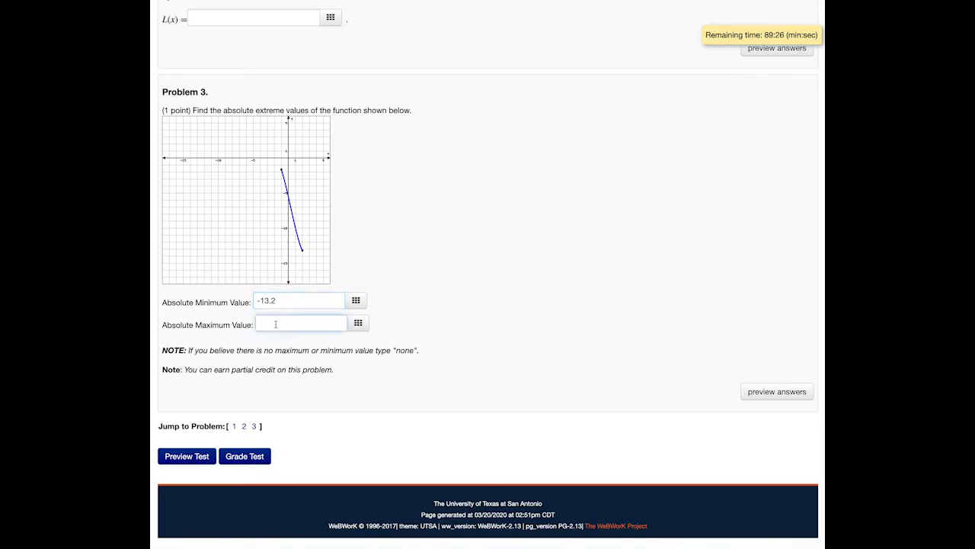
pyautogui.write('-1.65')
# Enter (-4x+4)dx as the differential dy in Problem 1
pyautogui.scroll(6, 514, 298)
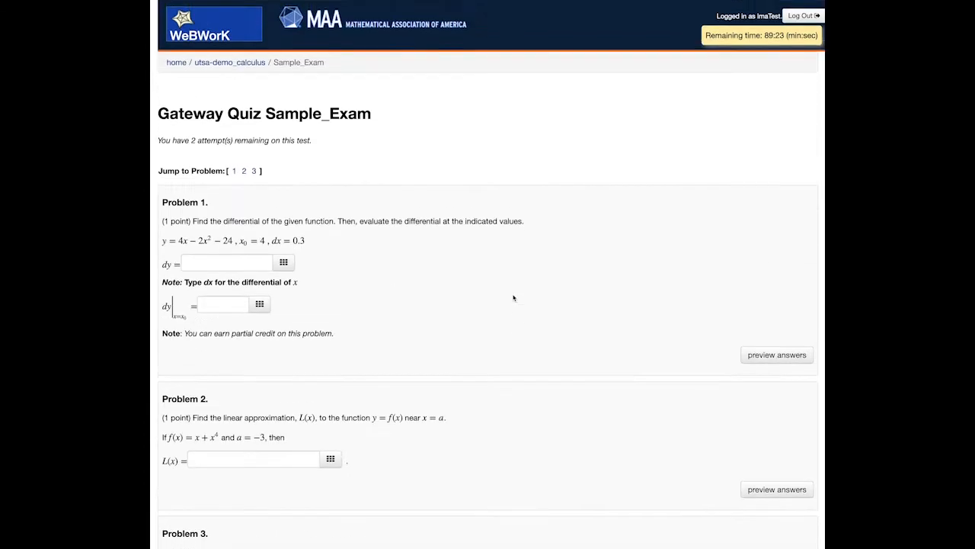
pyautogui.click(221, 261)
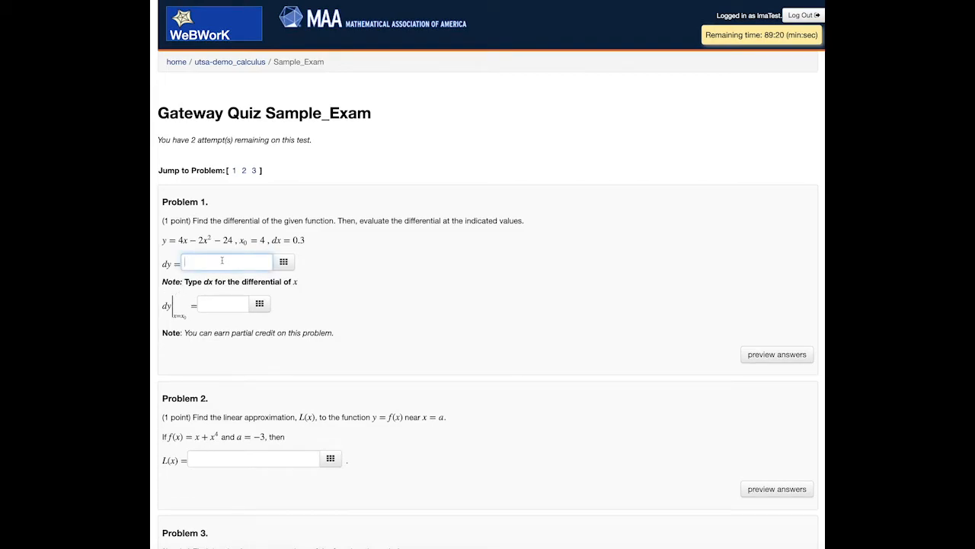
pyautogui.write('()dx')
pyautogui.press('Left')
pyautogui.press('Left')
pyautogui.press('Left')
pyautogui.write('-4x+4')
# Enter (-4(4))(0.3) as the differential evaluated at x0 in Problem 1 and preview the answers
pyautogui.click(215, 306)
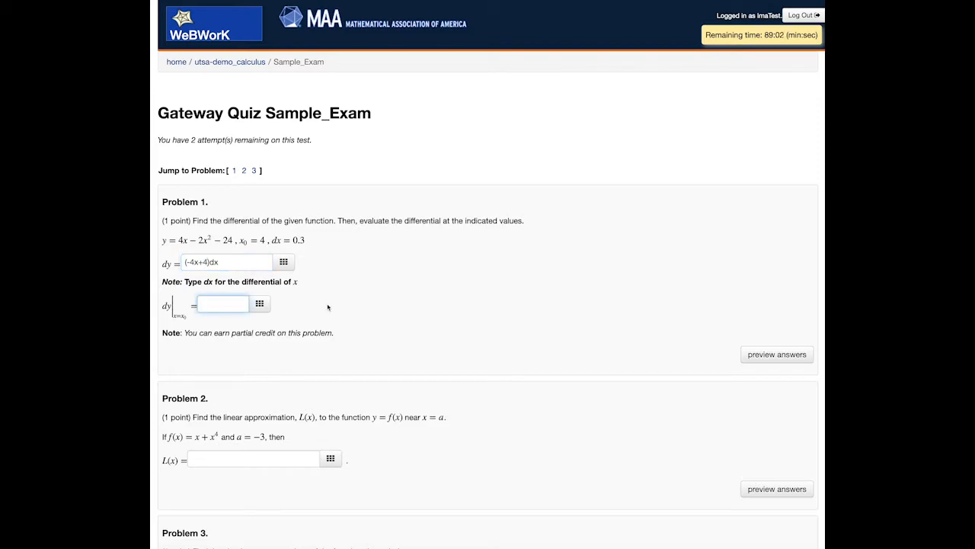
pyautogui.write('00')
pyautogui.press('Left')
pyautogui.press('Left')
pyautogui.press('Left')
pyautogui.write('-4(4))(0.3')
pyautogui.click(768, 354)
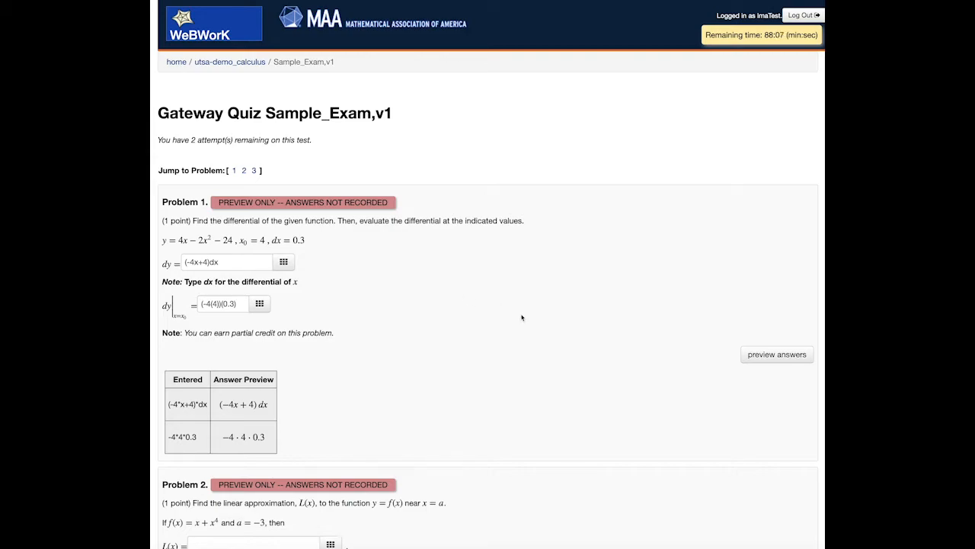
# Submit the test for grading and check the recorded score and the number of remaining attempts
pyautogui.scroll(-10, 522, 317)
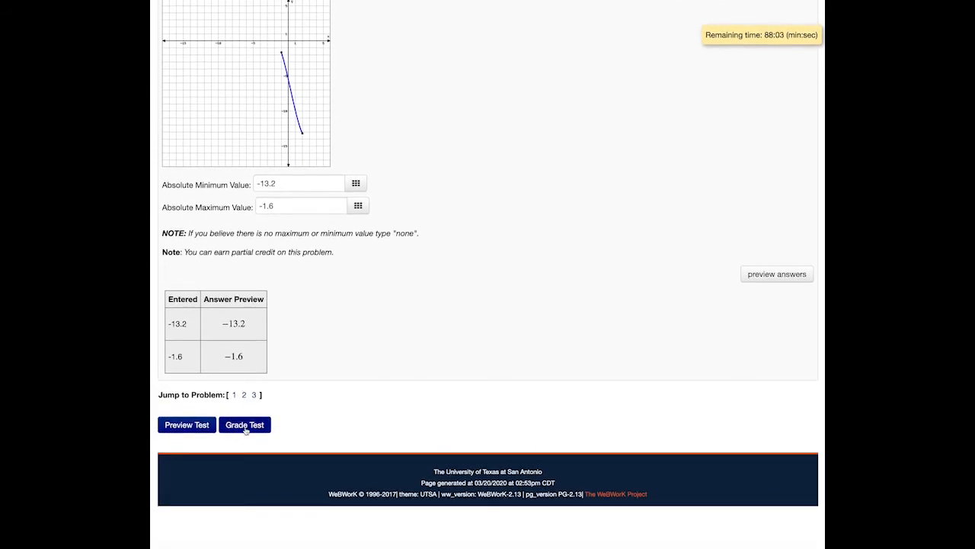
pyautogui.scroll(1, 246, 431)
pyautogui.click(246, 432)
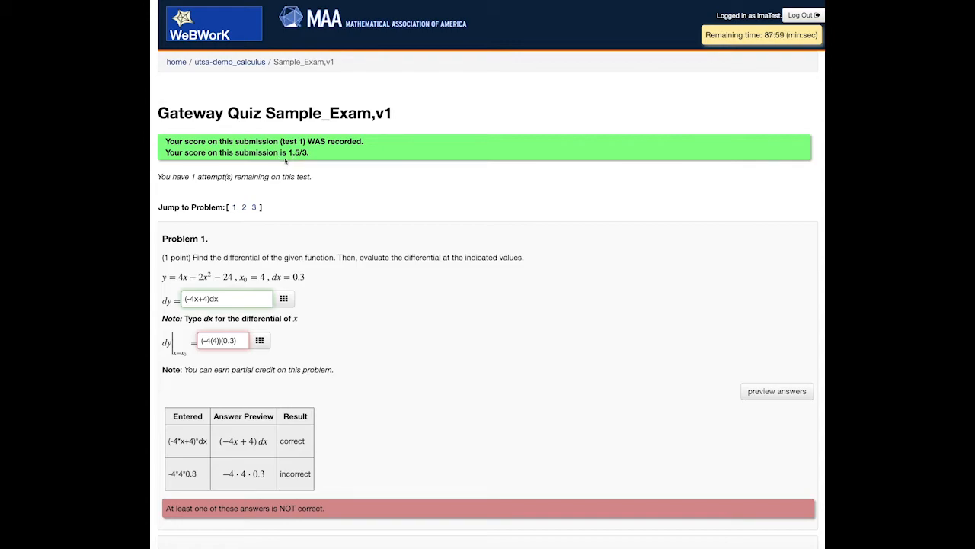
pyautogui.moveTo(171, 177); pyautogui.dragTo(272, 177)
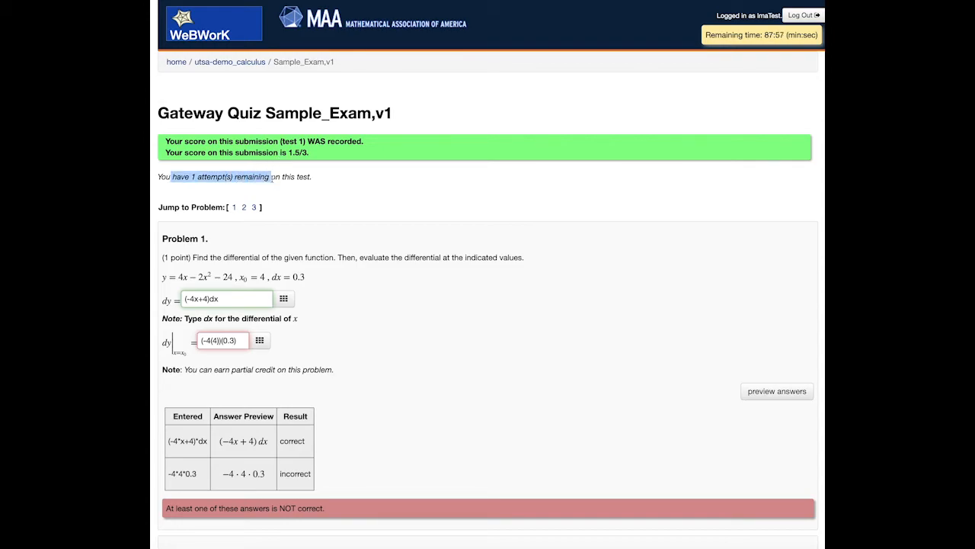
# Correct the evaluated differential at x0 in Problem 1 to (-4(4)+4)(0.3)
pyautogui.click(312, 175)
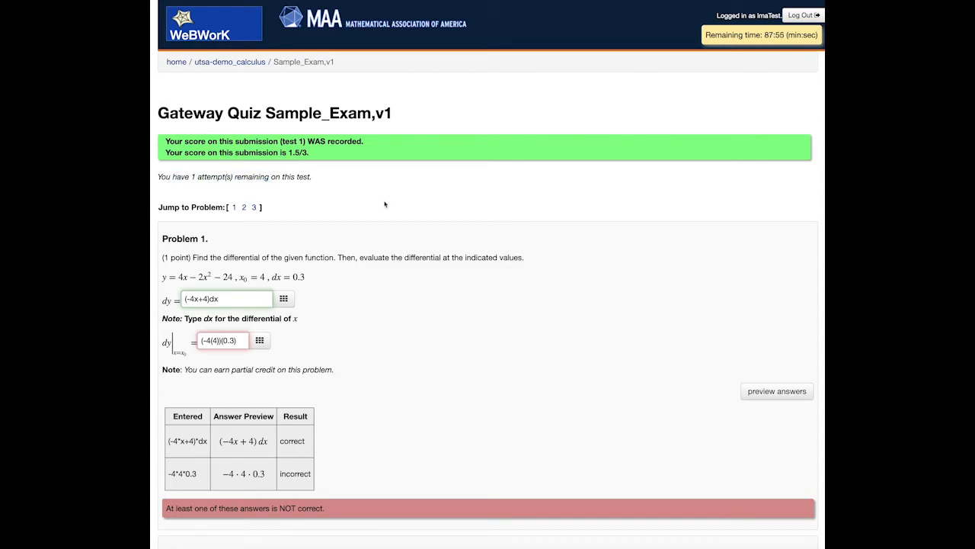
pyautogui.scroll(-3, 390, 206)
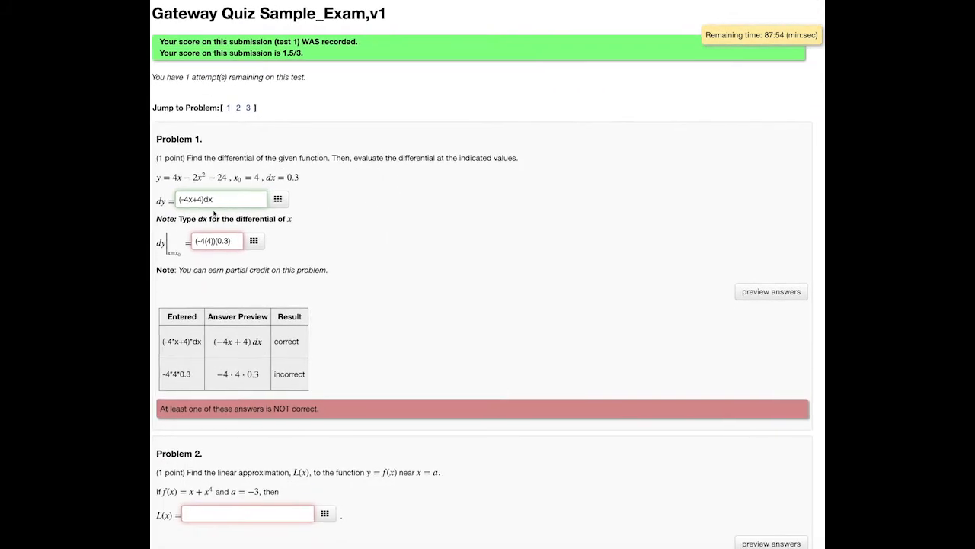
pyautogui.hscroll(-1, 341, 247)
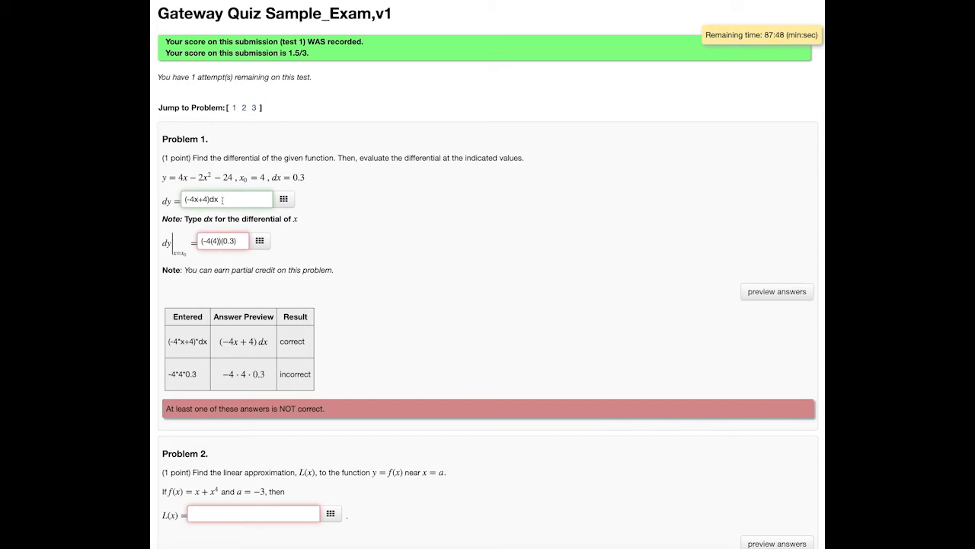
pyautogui.write('+4')
# Submit the test for grading again, using the last remaining attempt
pyautogui.scroll(-3, 405, 292)
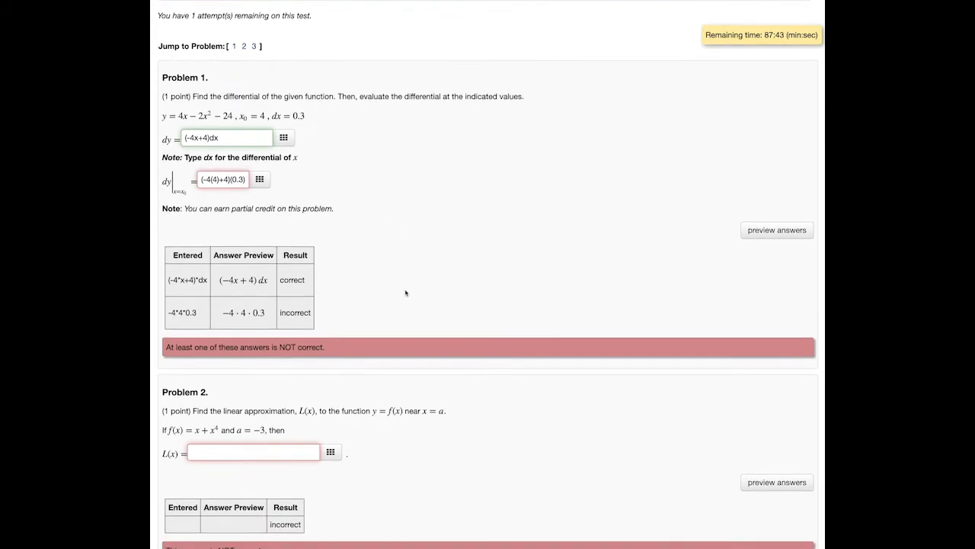
pyautogui.scroll(-10, 406, 292)
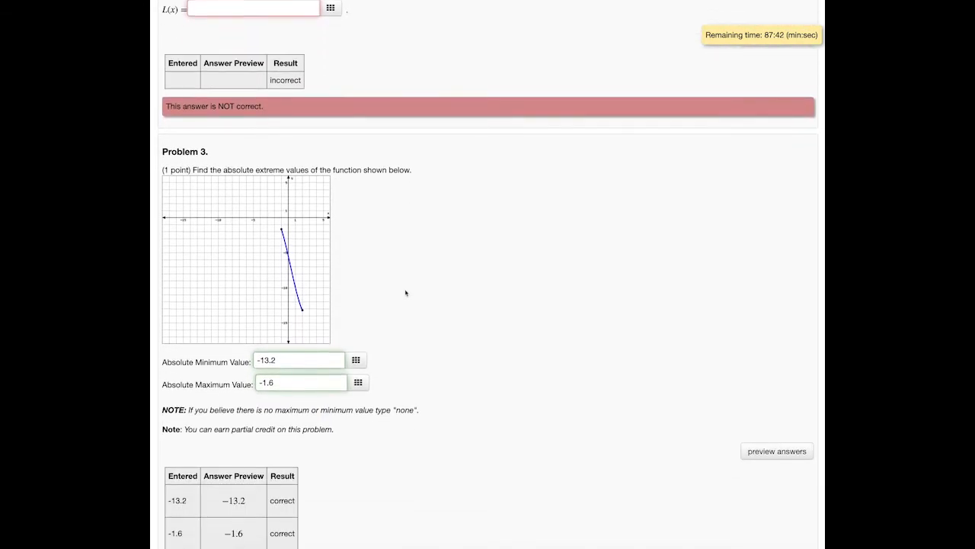
pyautogui.scroll(-4, 406, 292)
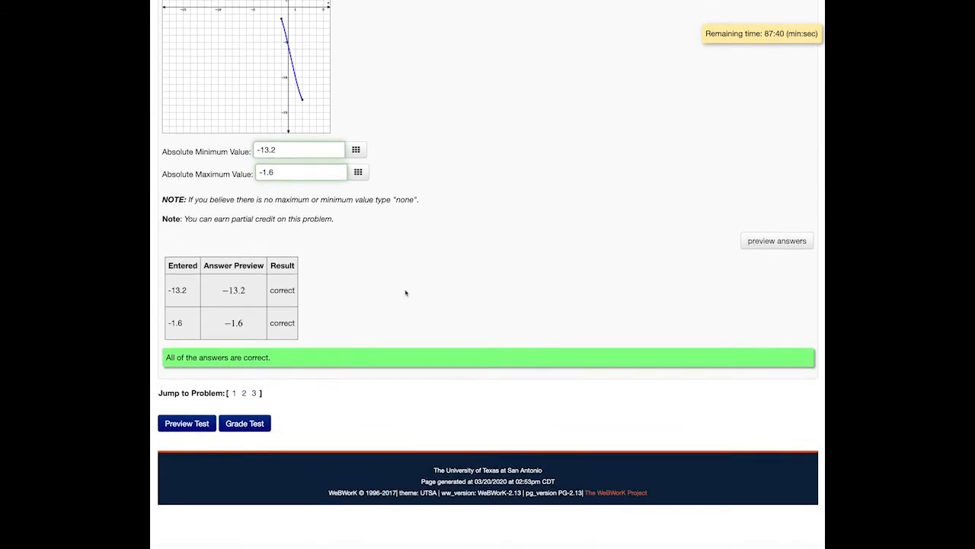
pyautogui.click(259, 426)
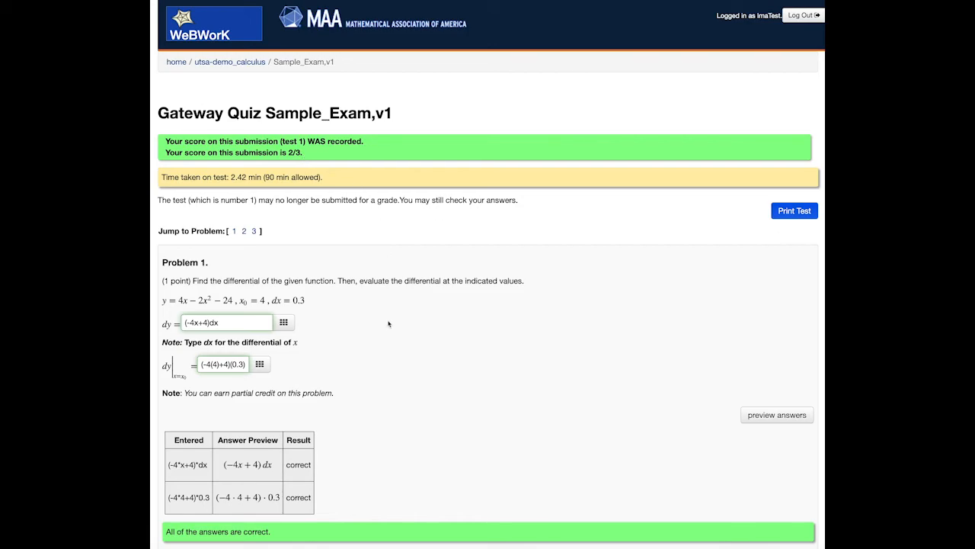
# Check the graded test with correct answers shown, and review the correct answers and the recorded score
pyautogui.scroll(-10, 389, 324)
pyautogui.scroll(-3, 388, 324)
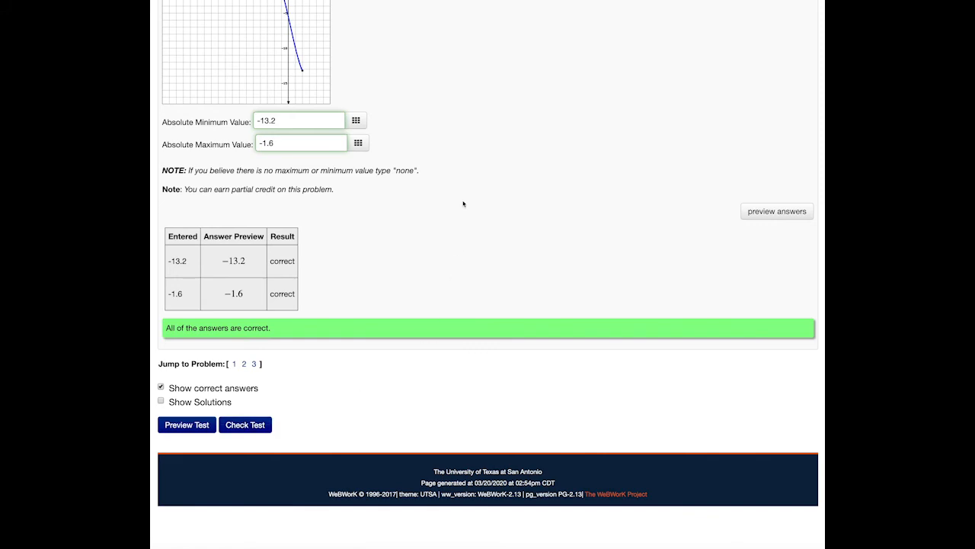
pyautogui.scroll(-5, 496, 198)
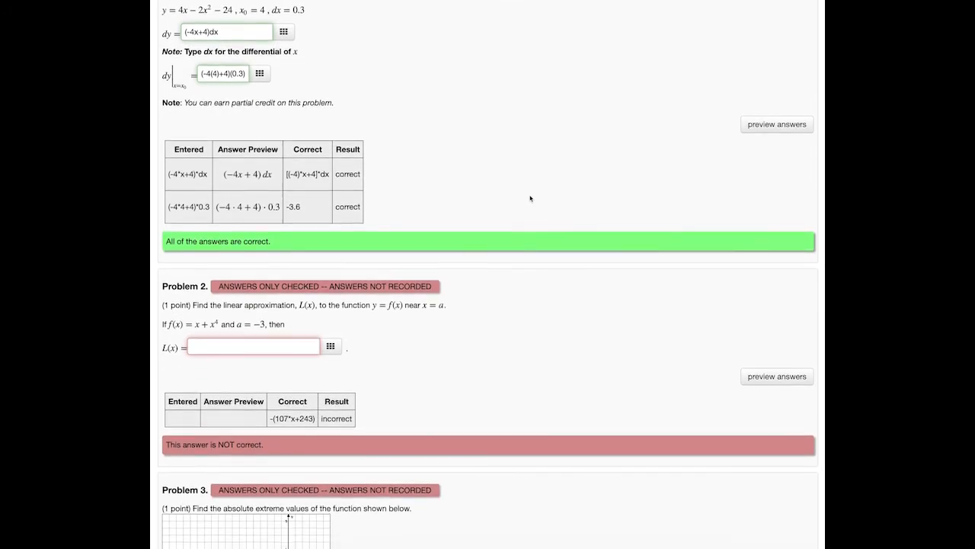
pyautogui.scroll(-2, 530, 198)
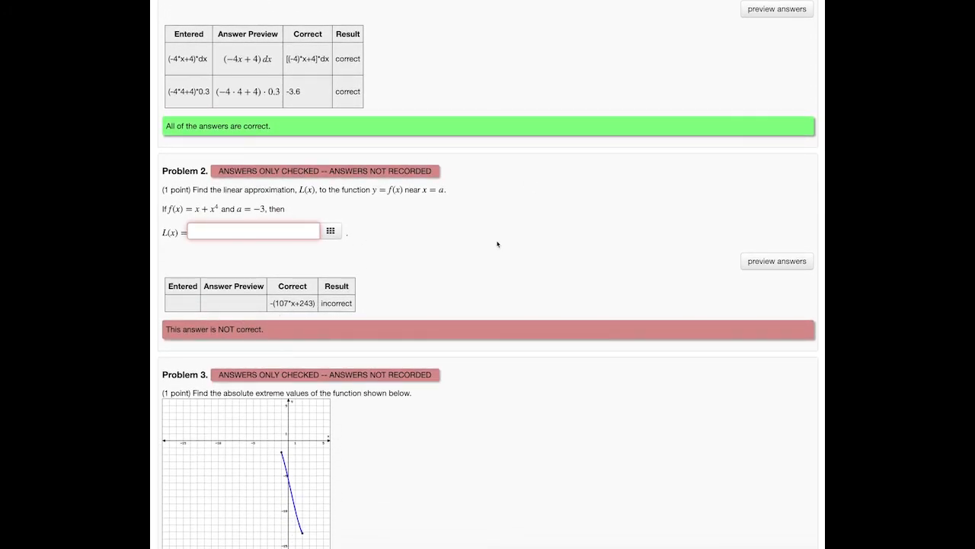
pyautogui.scroll(-6, 497, 244)
pyautogui.scroll(5, 497, 244)
pyautogui.scroll(5, 497, 244)
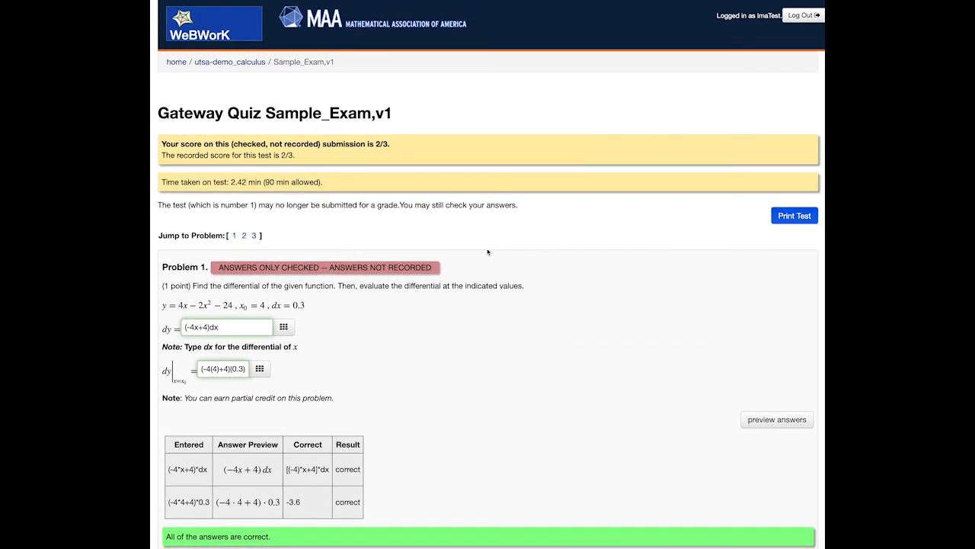